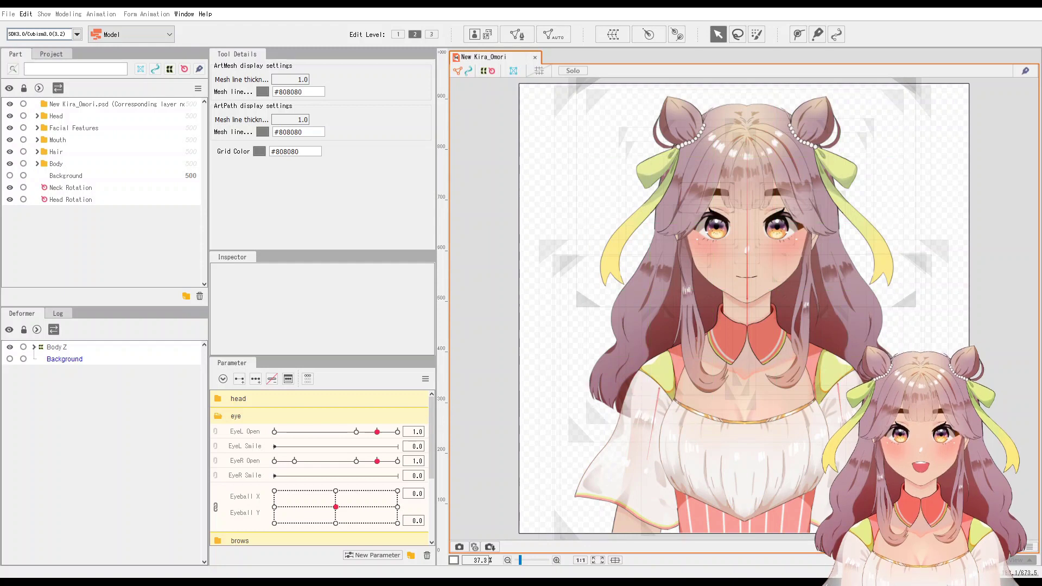
Select the objects keyed to the Breathing parameter and set Breathing to 1.0.
{"action": "scroll", "coordinate": [298, 492], "scroll_direction": "down", "scroll_amount": 5}
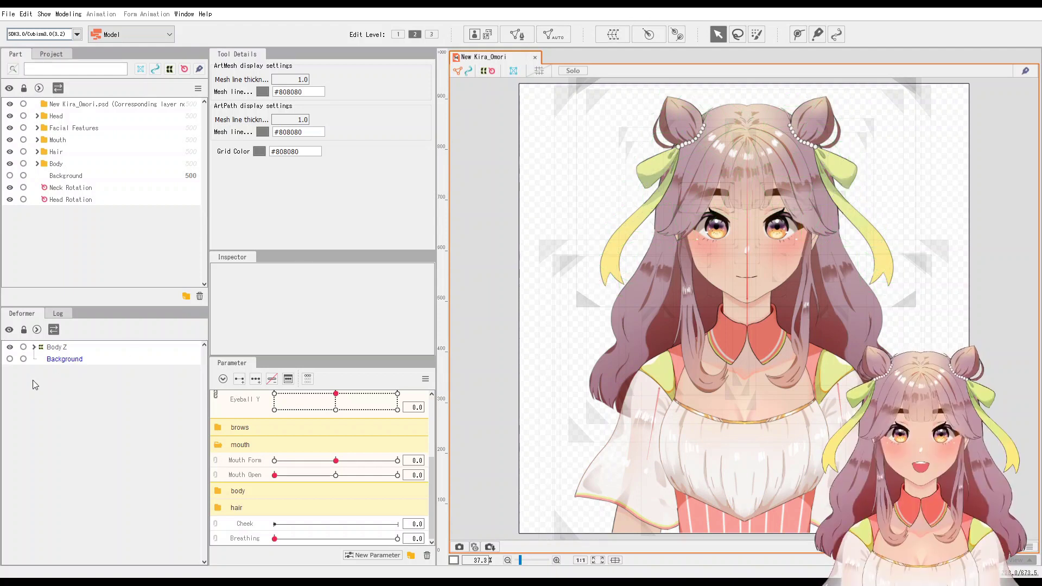
{"action": "left_click", "coordinate": [417, 539]}
{"action": "left_click", "coordinate": [245, 538]}
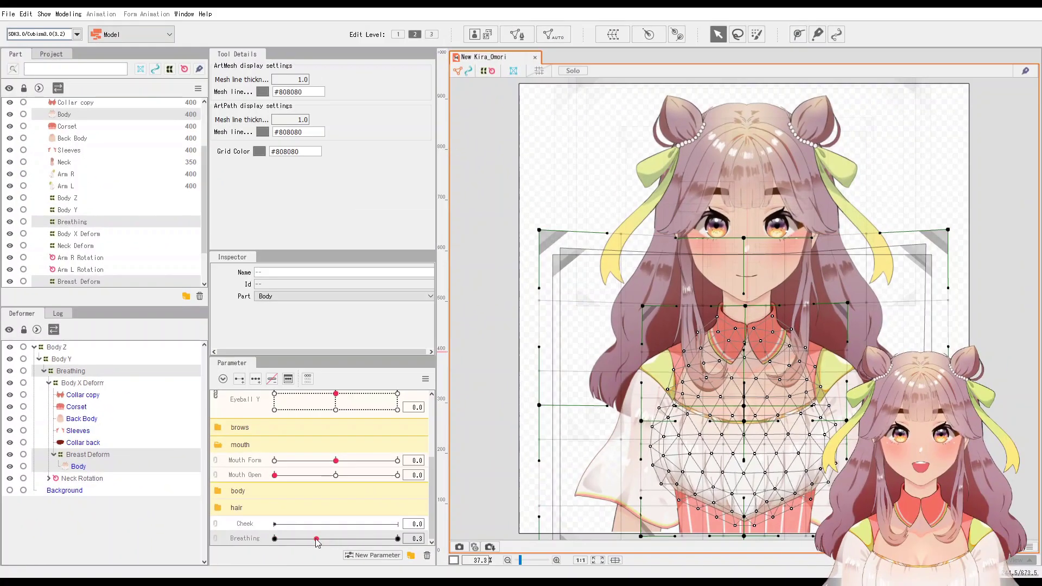
{"action": "left_click_drag", "start_coordinate": [317, 539], "coordinate": [408, 539]}
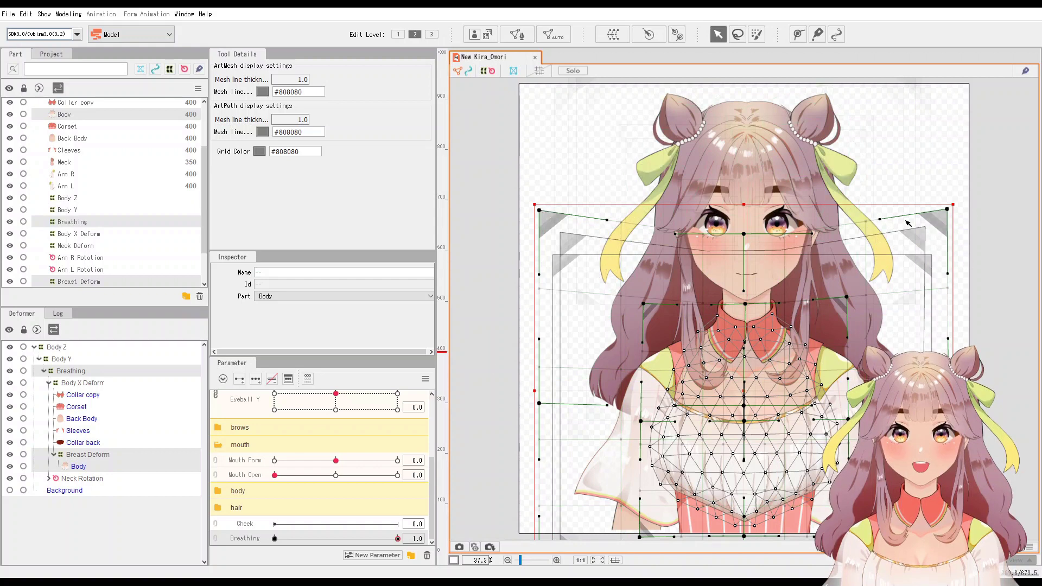
Select the Breast Deform warp deformer and preview its motion by sweeping Breathing down and back up to 1.0.
{"action": "left_click", "coordinate": [99, 457]}
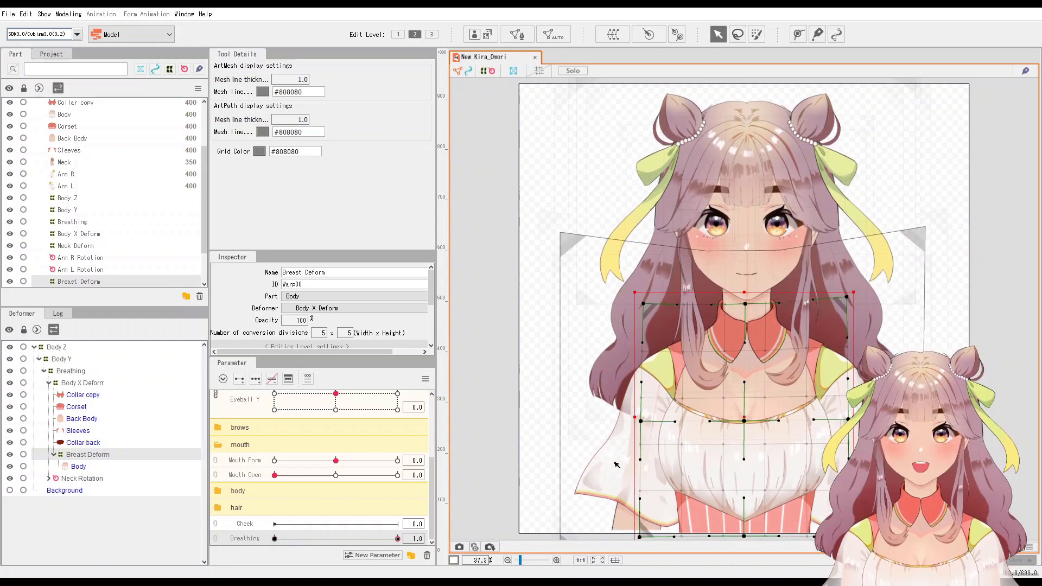
{"action": "left_click_drag", "start_coordinate": [384, 536], "coordinate": [259, 540]}
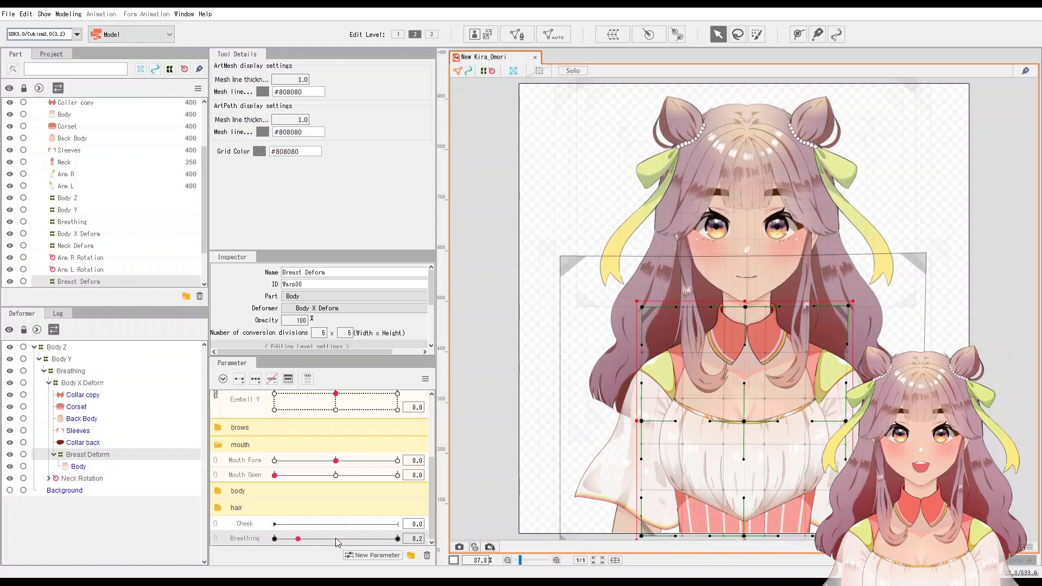
{"action": "left_click_drag", "start_coordinate": [337, 542], "coordinate": [410, 544]}
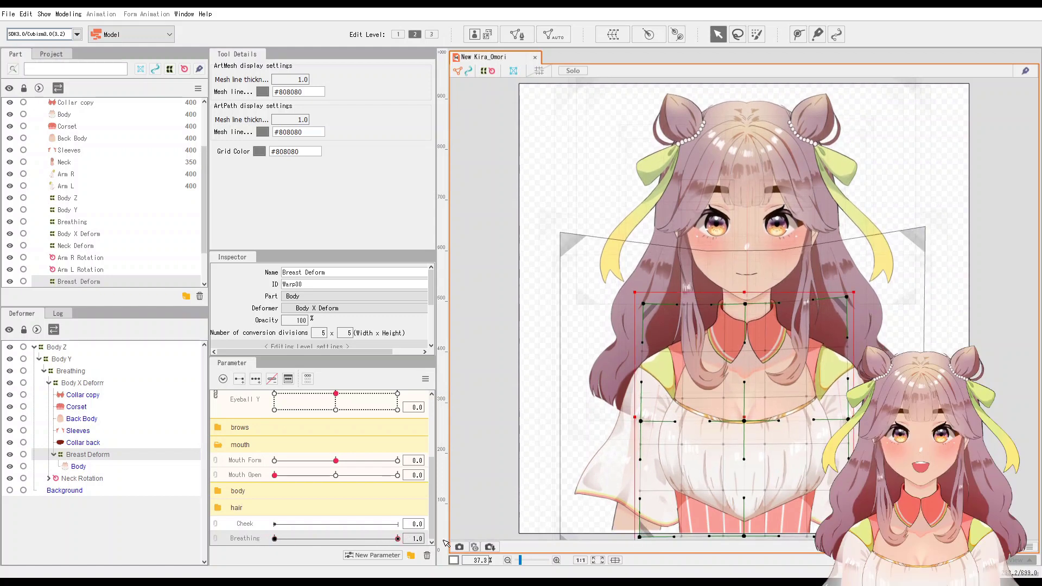
Examine the Body mesh around the chest and shoulders up close, comparing it with the Sleeves mesh for the breathing motion.
{"action": "left_click", "coordinate": [79, 466]}
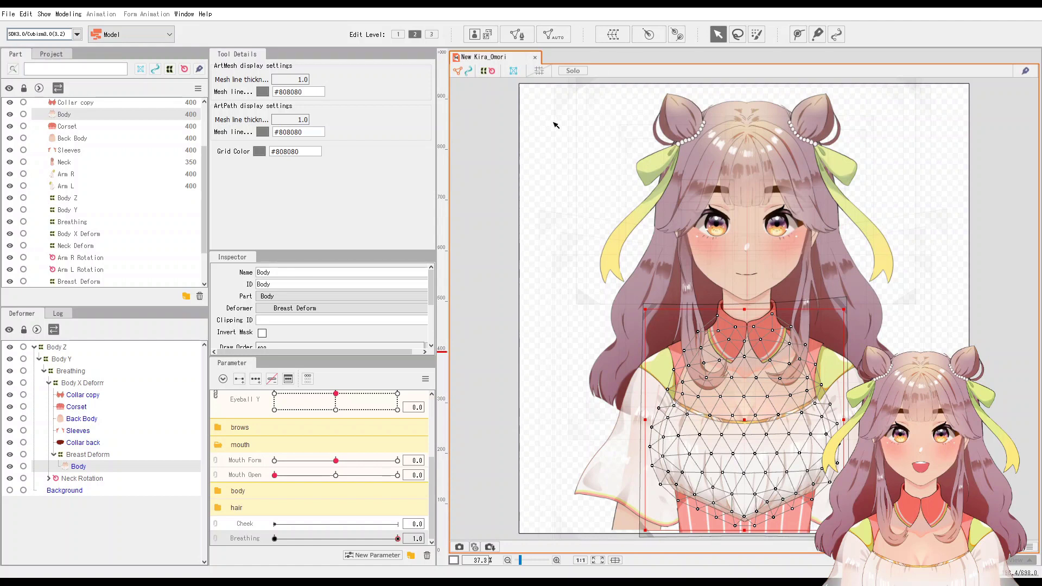
{"action": "scroll", "coordinate": [401, 410], "scroll_direction": "up", "scroll_amount": 3}
{"action": "scroll", "coordinate": [799, 376], "scroll_direction": "up", "scroll_amount": 3}
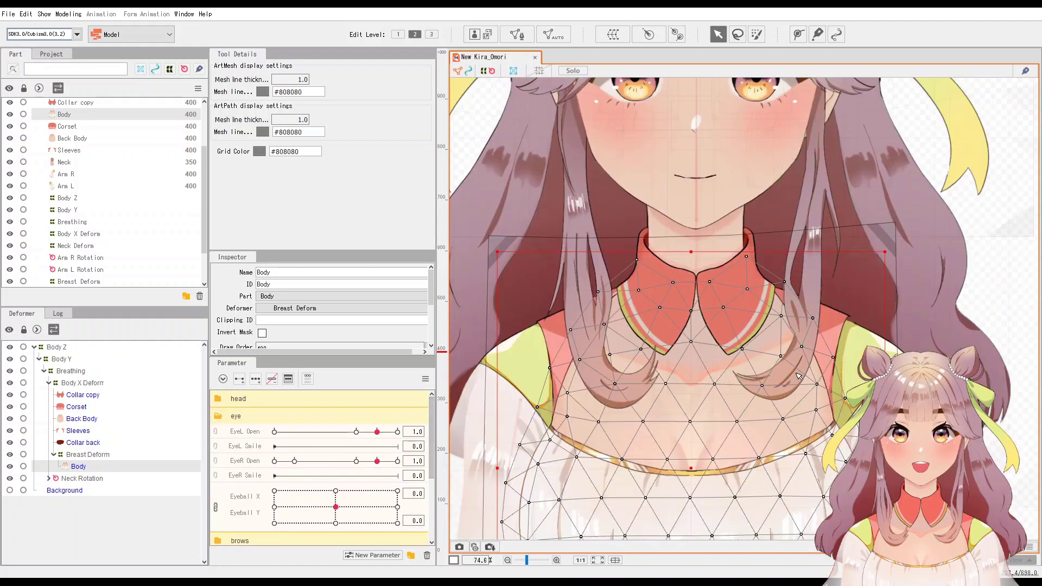
{"action": "left_click_drag", "start_coordinate": [799, 376], "coordinate": [856, 339]}
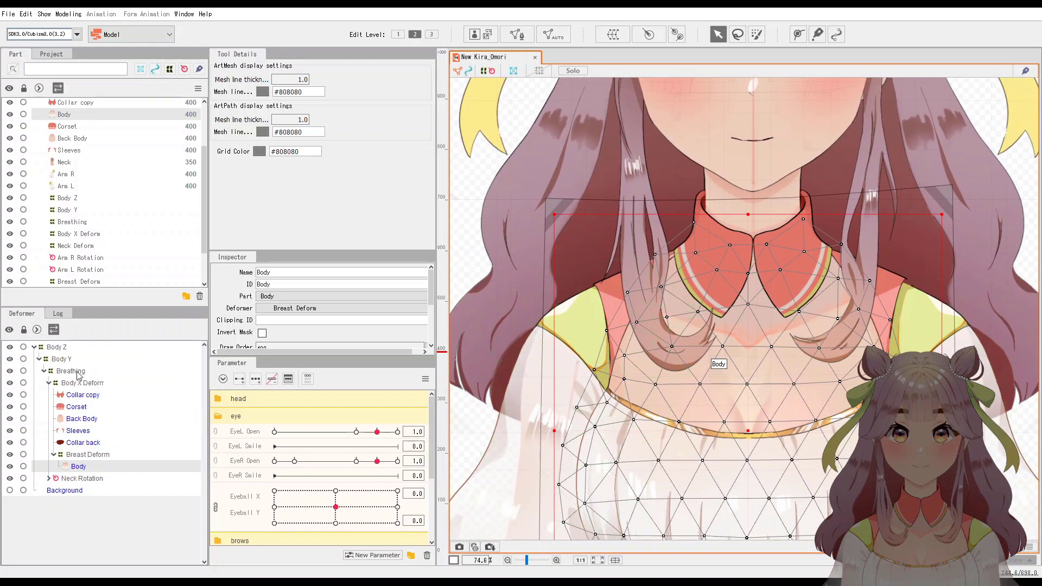
{"action": "scroll", "coordinate": [277, 510], "scroll_direction": "down", "scroll_amount": 3}
{"action": "left_click", "coordinate": [83, 395]}
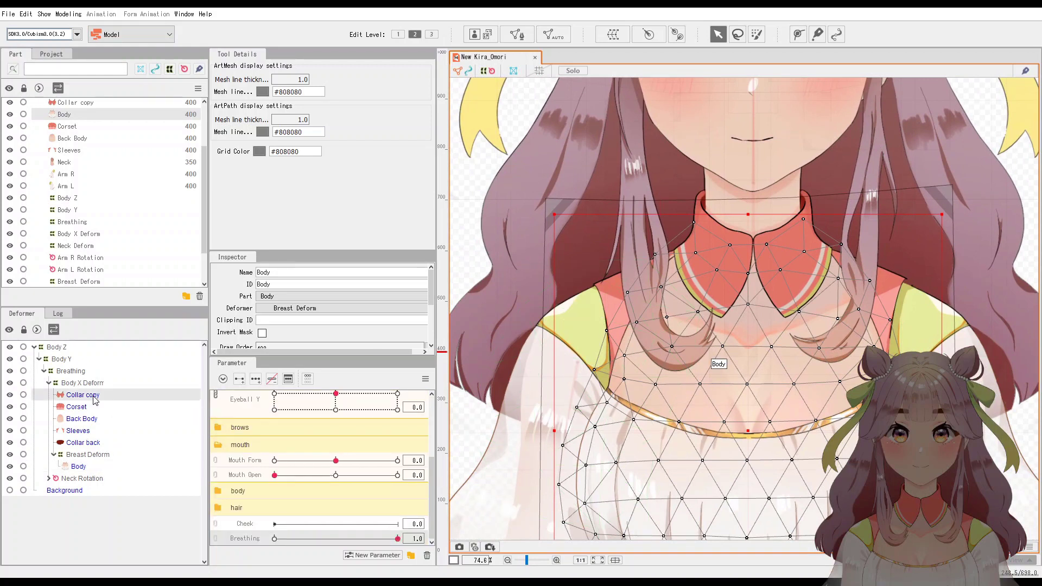
{"action": "left_click", "coordinate": [78, 466]}
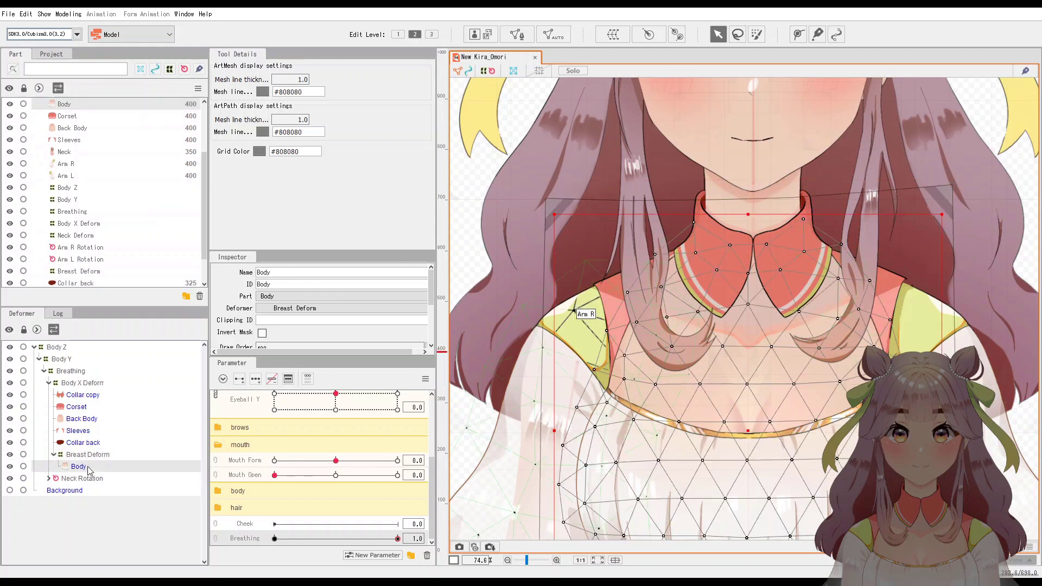
{"action": "left_click", "coordinate": [86, 433]}
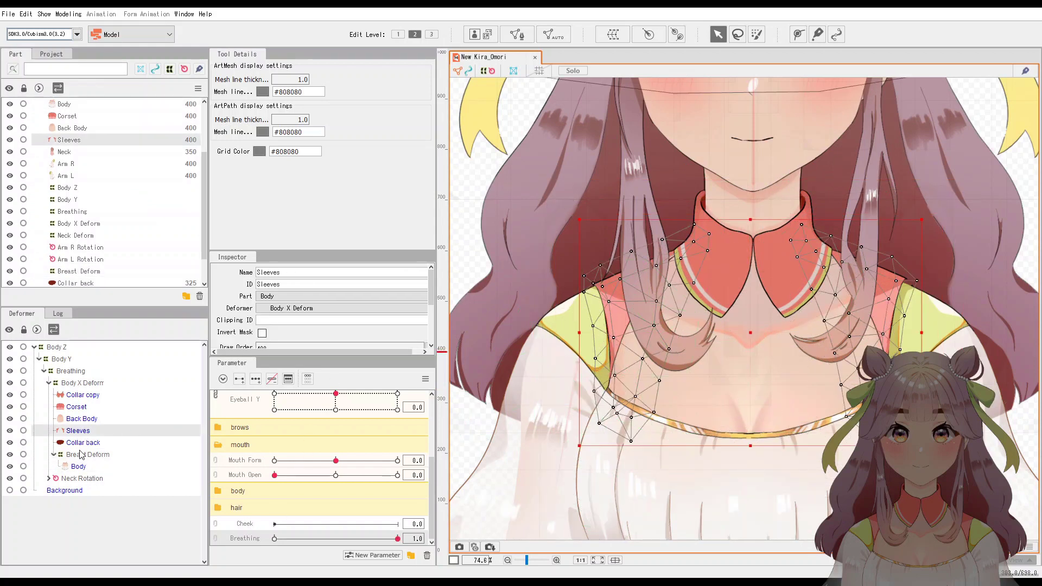
{"action": "left_click", "coordinate": [79, 466]}
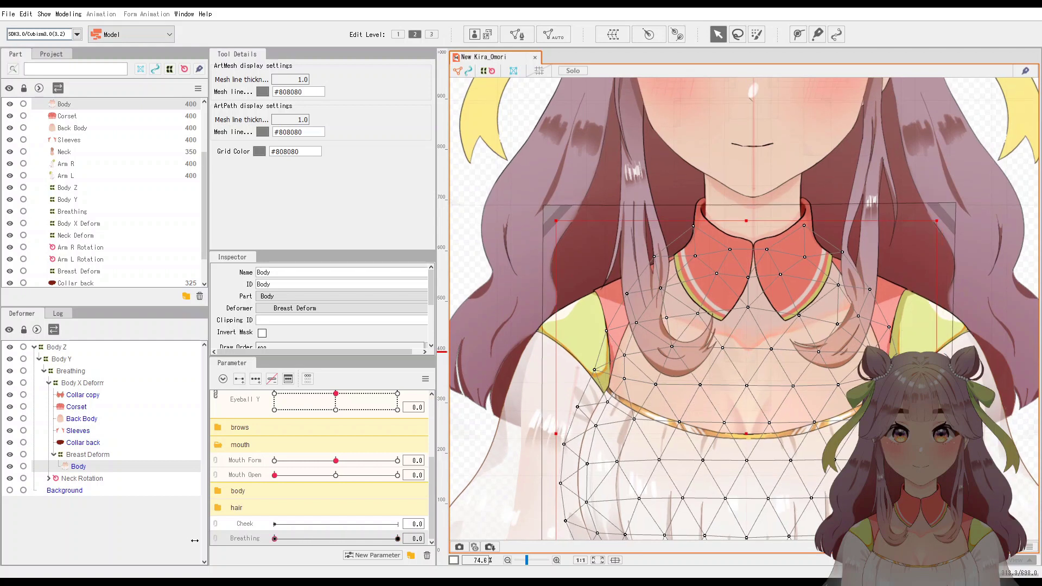
Expand Neck Rotation in the deformer hierarchy and examine the Arm L Rotation and Arm R Rotation deformers at the shoulders.
{"action": "left_click", "coordinate": [49, 478]}
{"action": "left_click", "coordinate": [91, 515]}
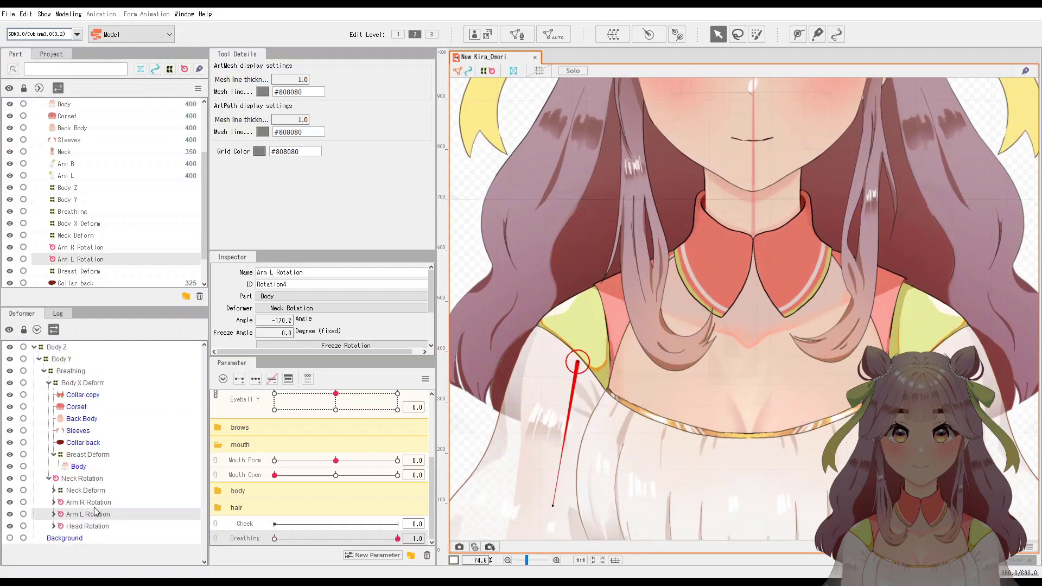
{"action": "left_click", "coordinate": [88, 502]}
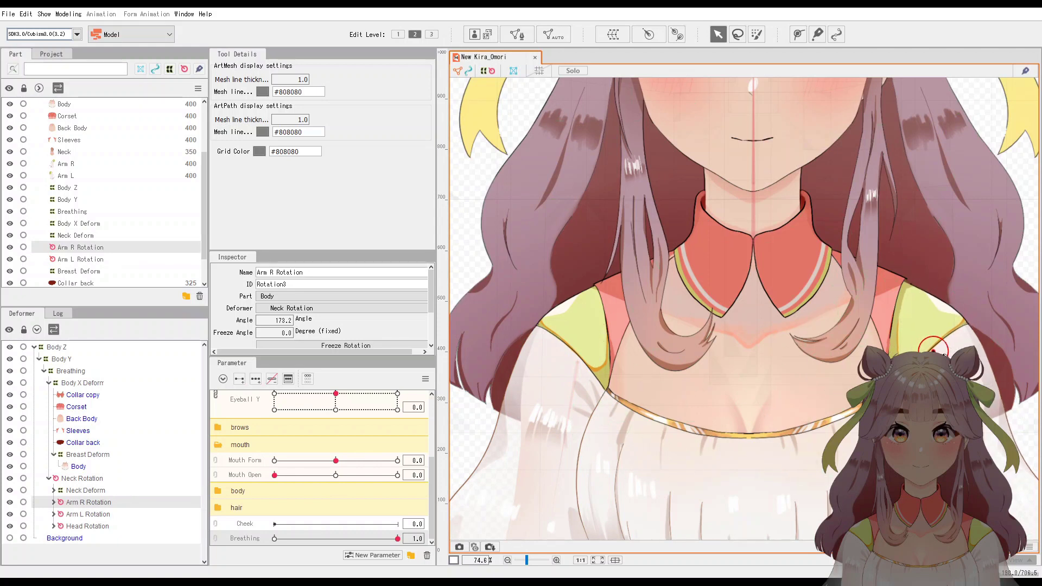
{"action": "scroll", "coordinate": [842, 367], "scroll_direction": "down", "scroll_amount": 2}
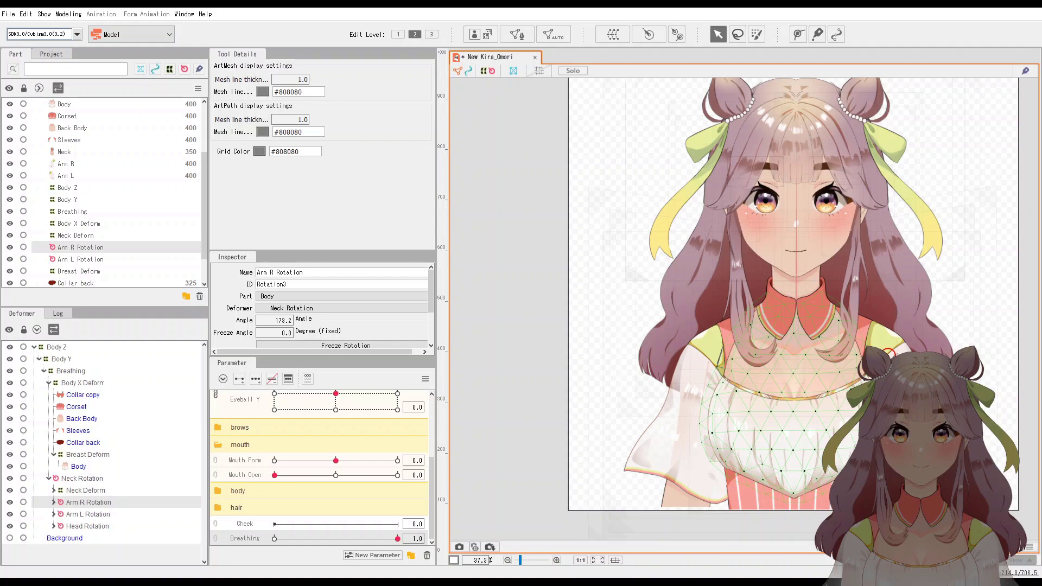
At Breathing 1.0, lower the two upper corner points of the Breathing warp deformer and preview the resulting motion.
{"action": "left_click", "coordinate": [76, 382]}
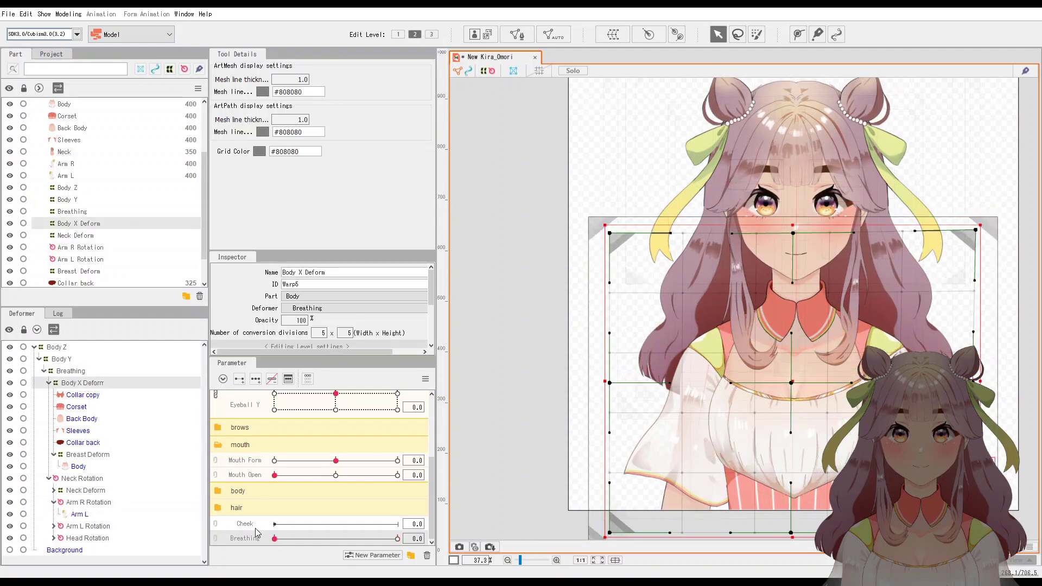
{"action": "left_click", "coordinate": [87, 455]}
{"action": "left_click_drag", "start_coordinate": [275, 539], "coordinate": [489, 543]}
{"action": "left_click", "coordinate": [71, 371]}
{"action": "left_click_drag", "start_coordinate": [1002, 189], "coordinate": [1000, 202]}
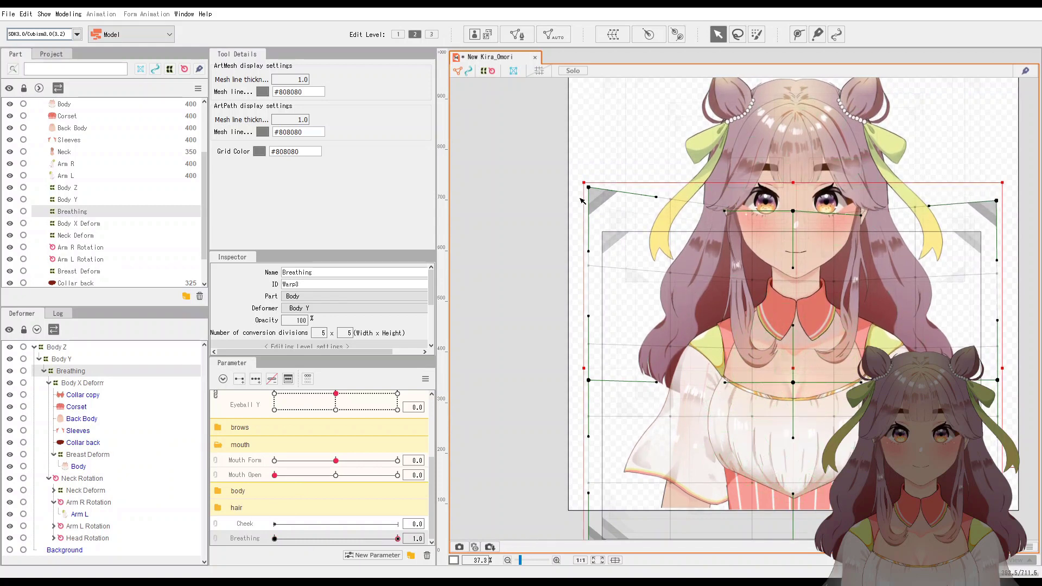
{"action": "left_click_drag", "start_coordinate": [589, 186], "coordinate": [589, 205]}
{"action": "left_click_drag", "start_coordinate": [398, 539], "coordinate": [326, 540]}
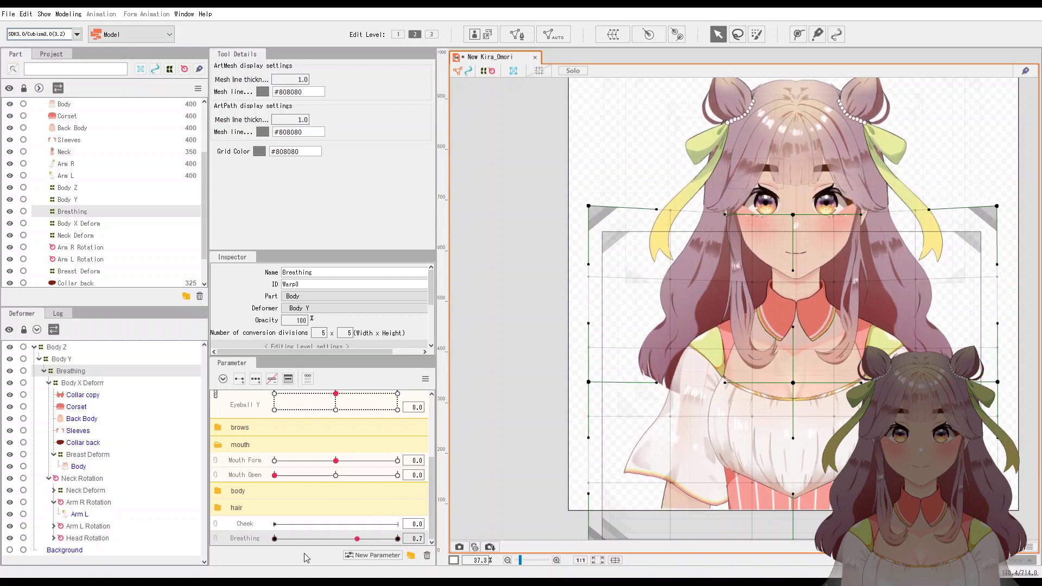
With head Angle X at 30 and Angle Y at -30, adjust the Arm R Rotation deformer's shoulder placement and angle to about 174.9 degrees.
{"action": "scroll", "coordinate": [287, 479], "scroll_direction": "up", "scroll_amount": 5}
{"action": "scroll", "coordinate": [287, 478], "scroll_direction": "down", "scroll_amount": 5}
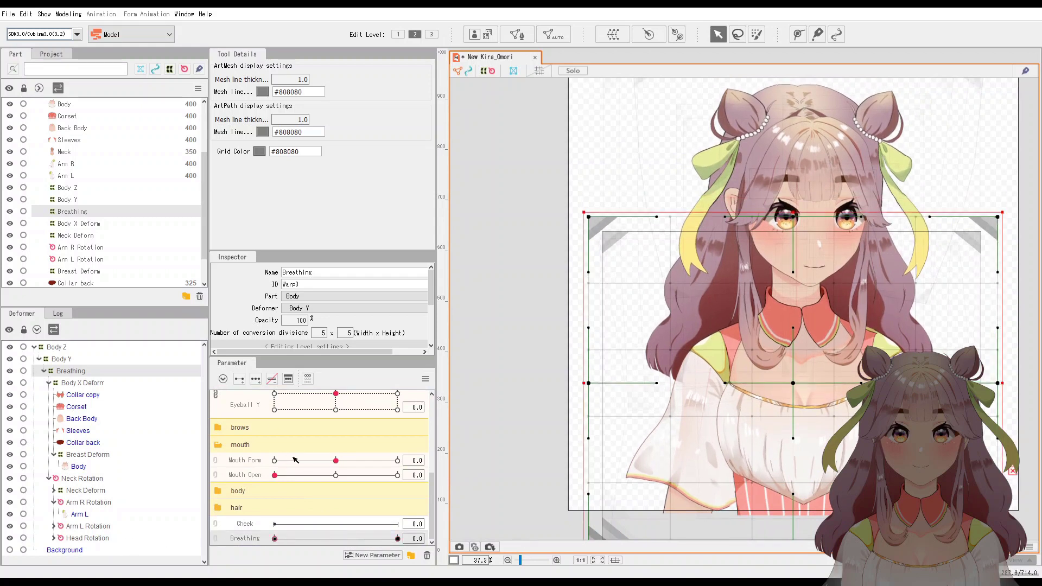
{"action": "scroll", "coordinate": [296, 459], "scroll_direction": "up", "scroll_amount": 5}
{"action": "left_click", "coordinate": [99, 529]}
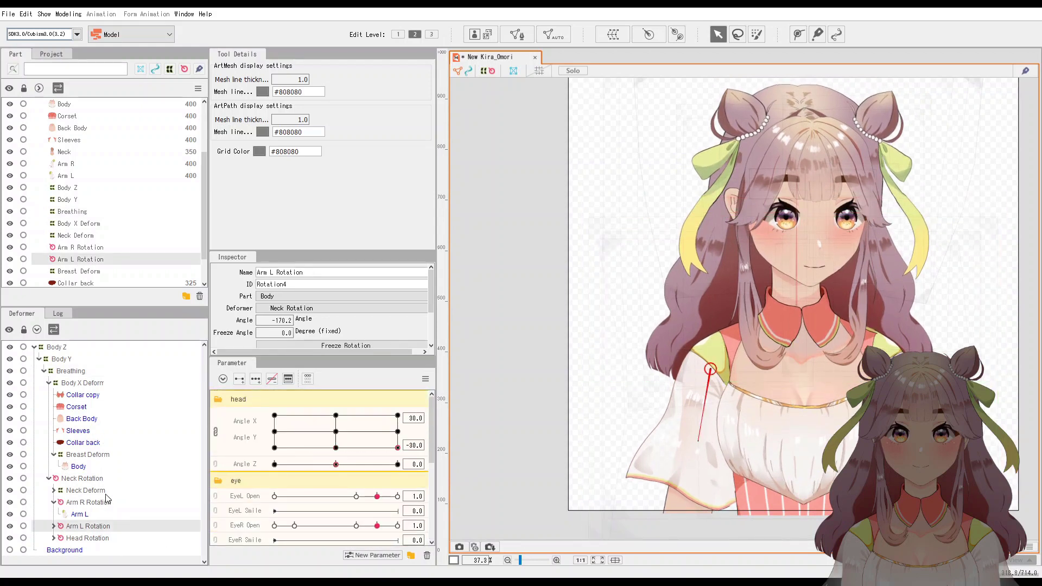
{"action": "left_click", "coordinate": [87, 502]}
{"action": "scroll", "coordinate": [863, 339], "scroll_direction": "up", "scroll_amount": 3}
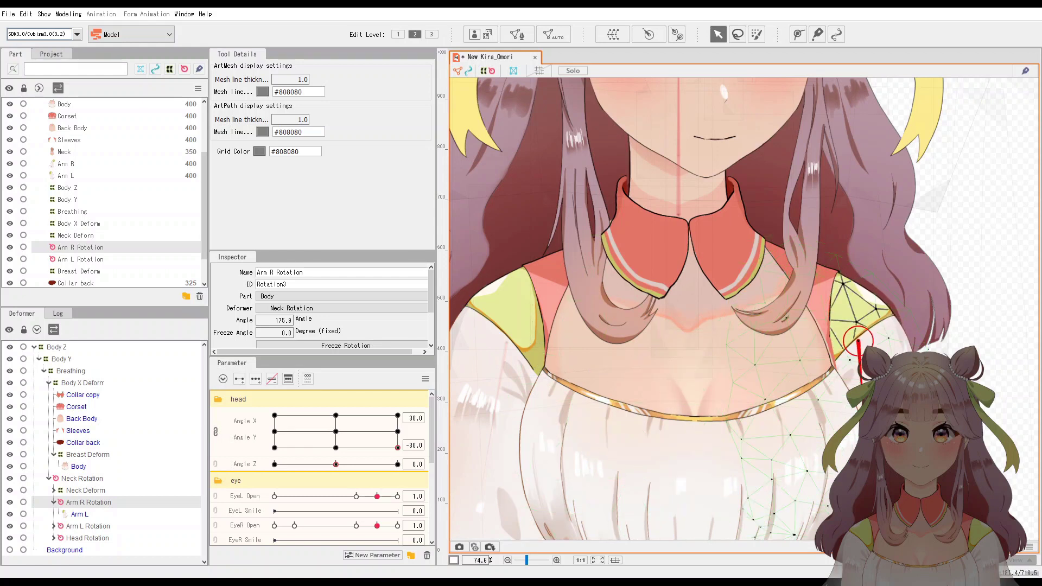
{"action": "left_click", "coordinate": [79, 514]}
{"action": "left_click", "coordinate": [88, 501]}
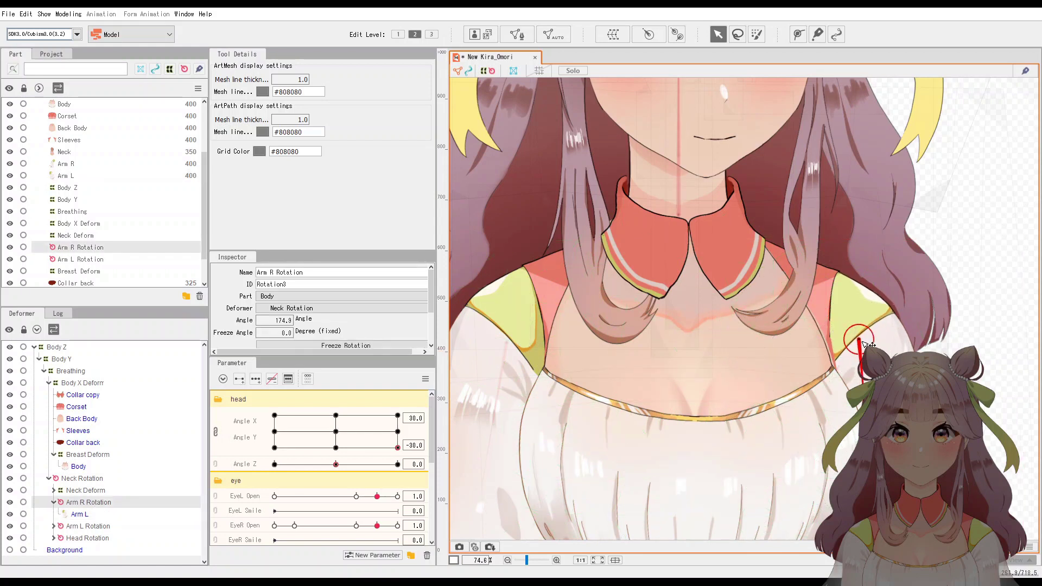
At head Angle X 30 and Angle Y 30, reposition the Arm R Rotation and Arm L Rotation pivots to fit the shoulders.
{"action": "left_click", "coordinate": [274, 447]}
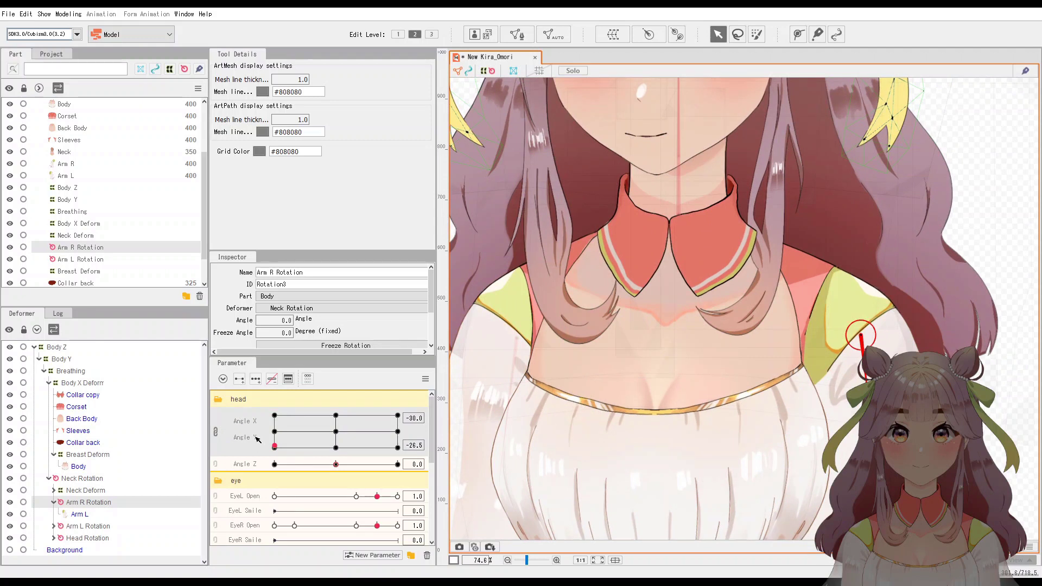
{"action": "left_click", "coordinate": [275, 415]}
{"action": "left_click", "coordinate": [398, 416]}
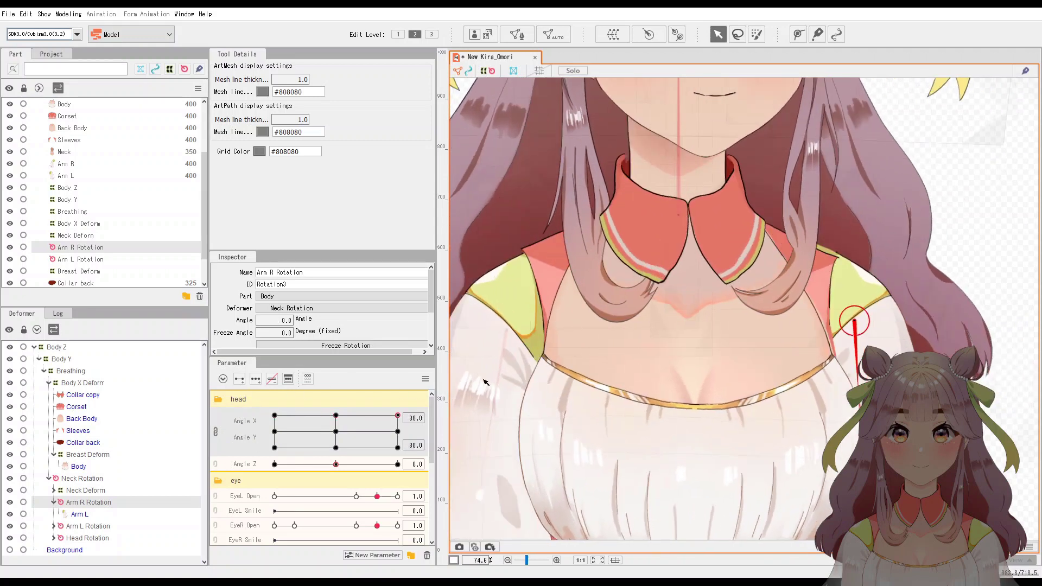
{"action": "left_click_drag", "start_coordinate": [854, 323], "coordinate": [858, 332]}
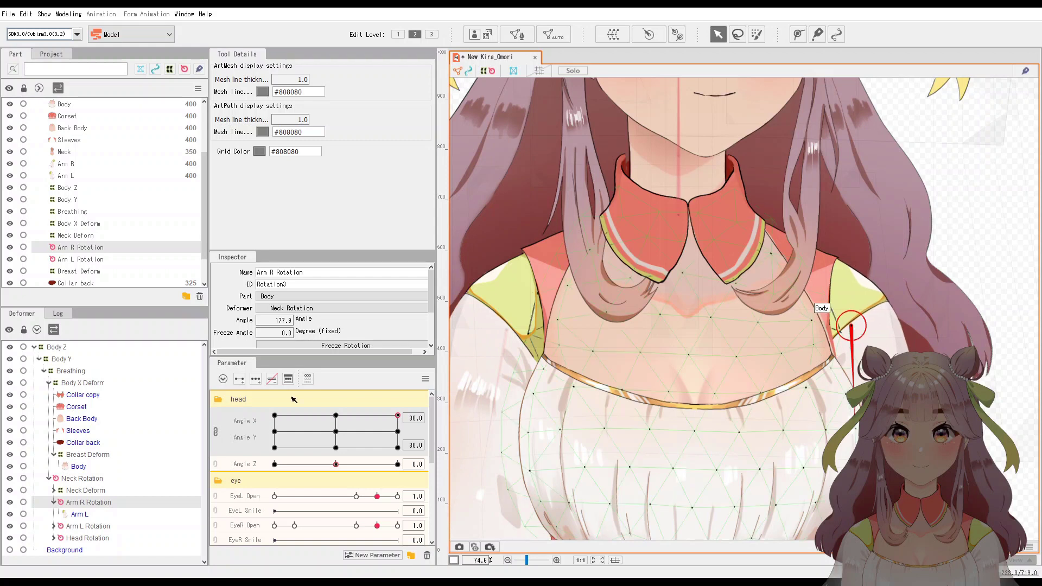
{"action": "left_click", "coordinate": [84, 526]}
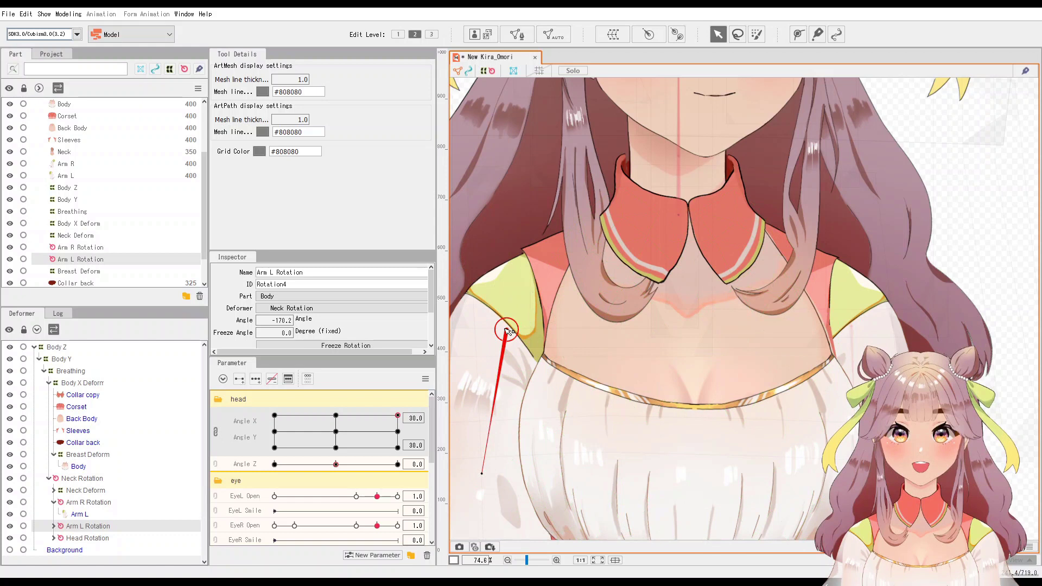
{"action": "left_click_drag", "start_coordinate": [507, 332], "coordinate": [510, 329]}
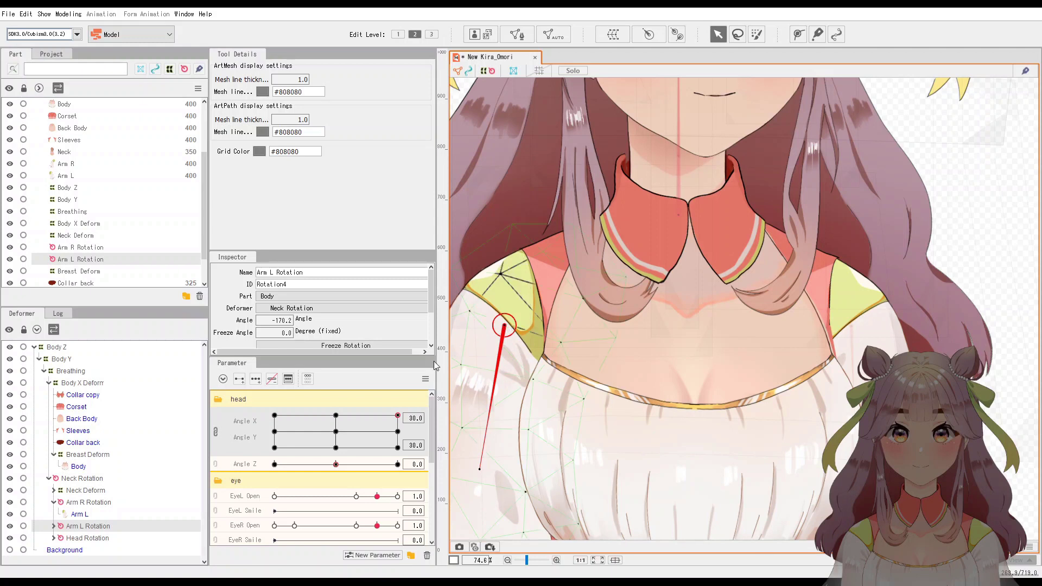
Check the Arm L Rotation deformer's fit at the shoulder across the other head Angle X and Angle Y key positions.
{"action": "left_click", "coordinate": [278, 418]}
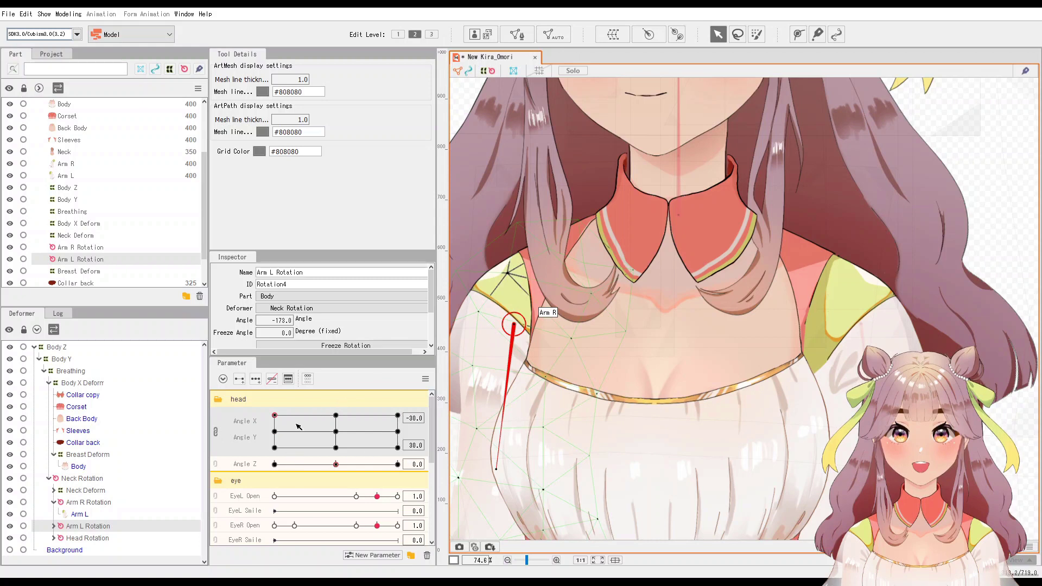
{"action": "left_click", "coordinate": [336, 416]}
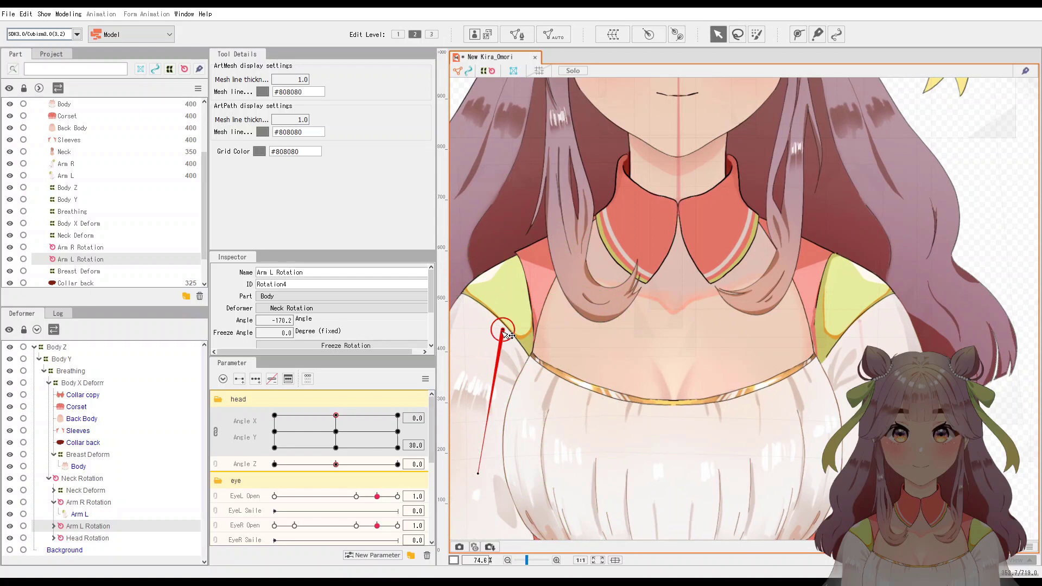
{"action": "left_click", "coordinate": [336, 431]}
{"action": "left_click", "coordinate": [336, 448]}
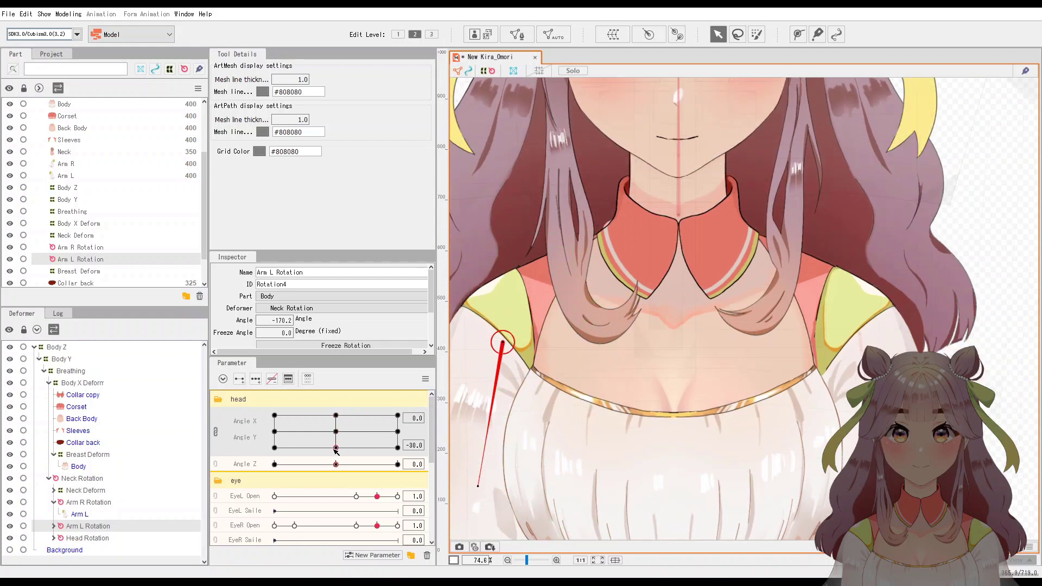
{"action": "left_click", "coordinate": [275, 432]}
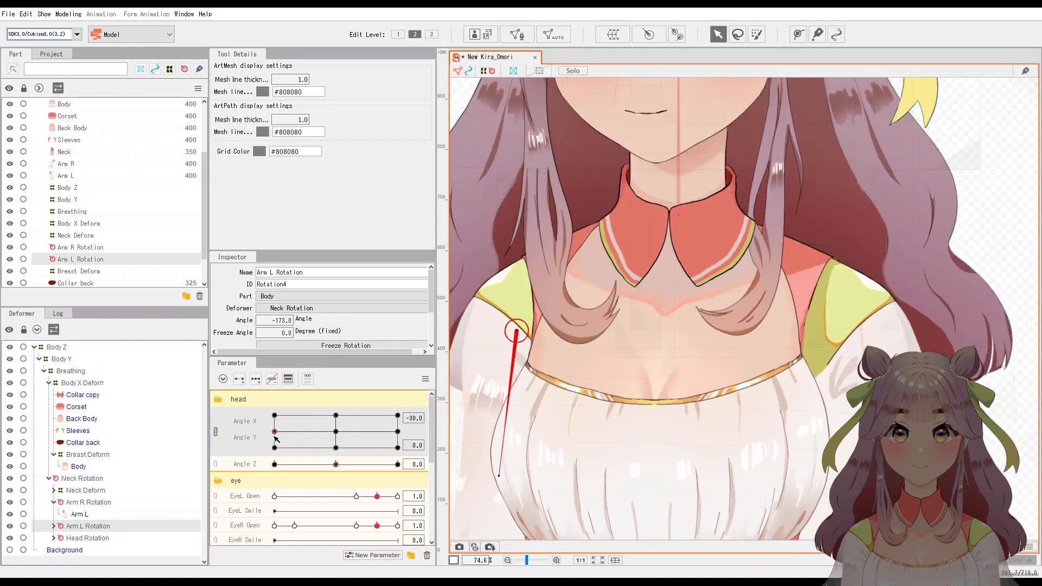
{"action": "left_click", "coordinate": [398, 431]}
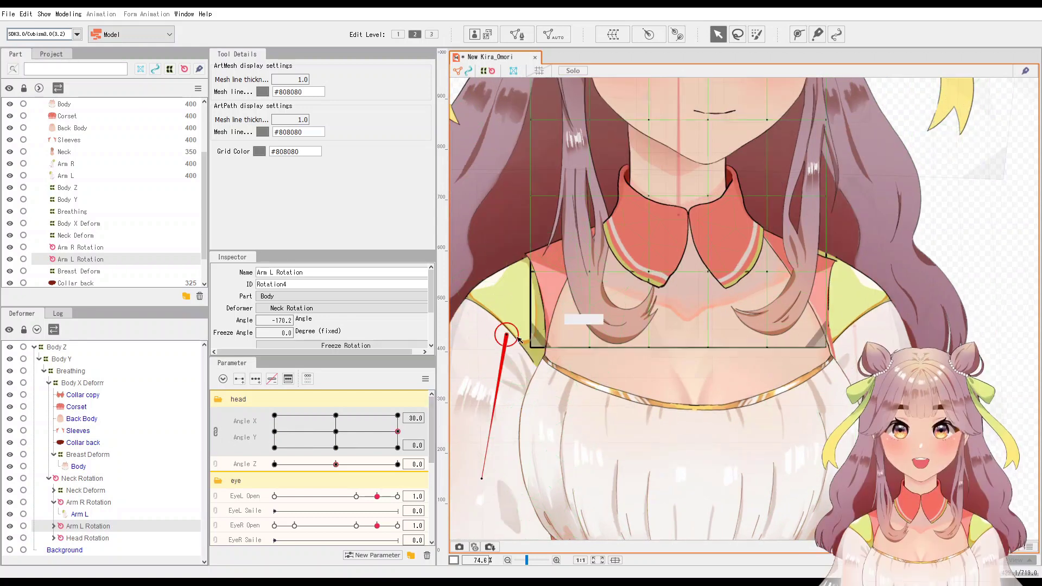
Check Arm R Rotation at the Angle X 30 key positions and return both head angles to 0.
{"action": "left_click", "coordinate": [856, 296]}
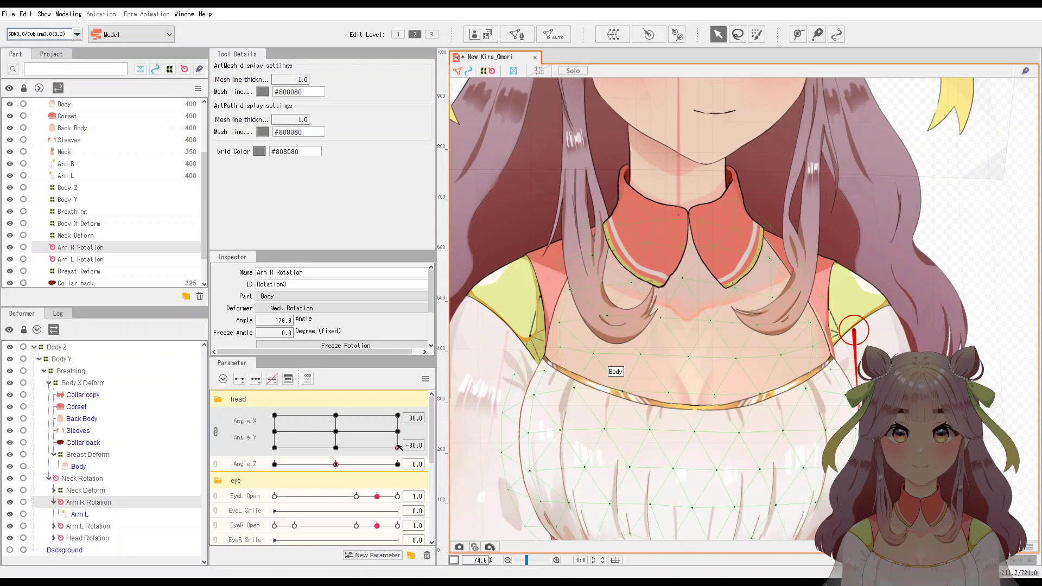
{"action": "left_click", "coordinate": [397, 416]}
{"action": "scroll", "coordinate": [573, 380], "scroll_direction": "down", "scroll_amount": 3}
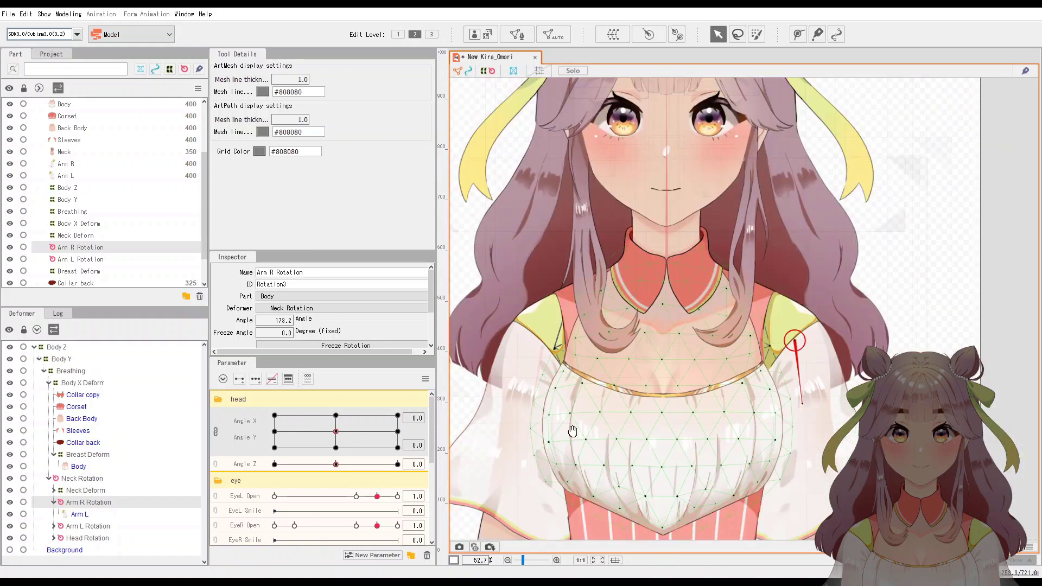
With both head angles at 0, fine-tune the Arm R Rotation pivot at the shoulder and set its angle to about 173.2 degrees.
{"action": "scroll", "coordinate": [326, 516], "scroll_direction": "down", "scroll_amount": 5}
{"action": "scroll", "coordinate": [353, 478], "scroll_direction": "up", "scroll_amount": 5}
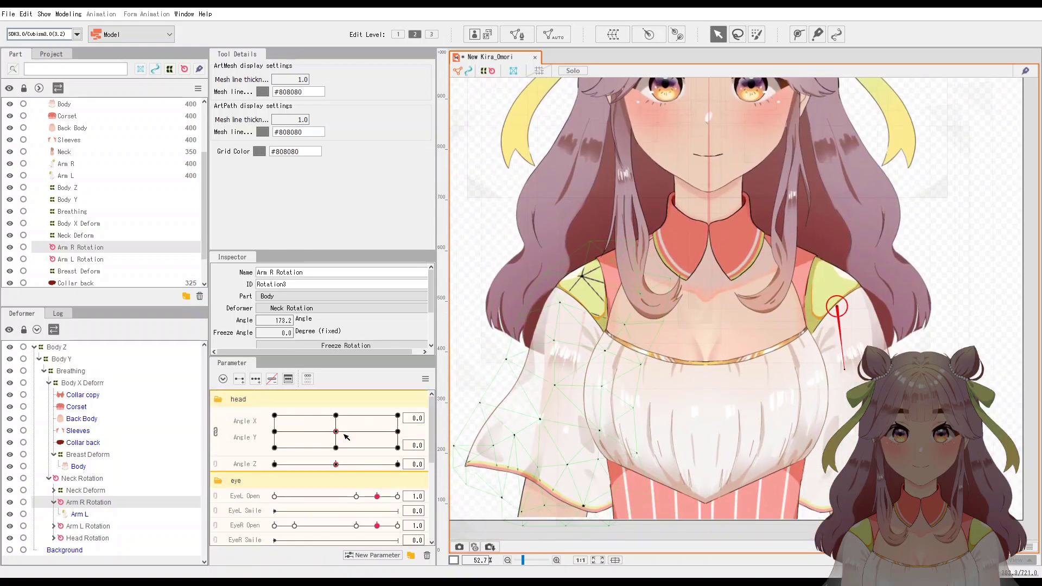
{"action": "scroll", "coordinate": [904, 310], "scroll_direction": "up", "scroll_amount": 5}
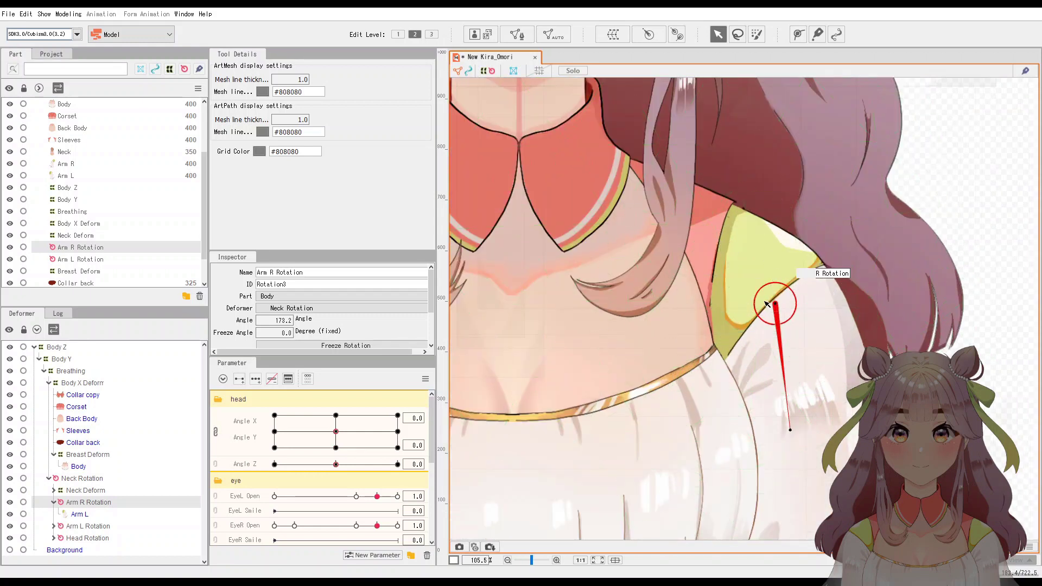
{"action": "scroll", "coordinate": [773, 303], "scroll_direction": "down", "scroll_amount": 5}
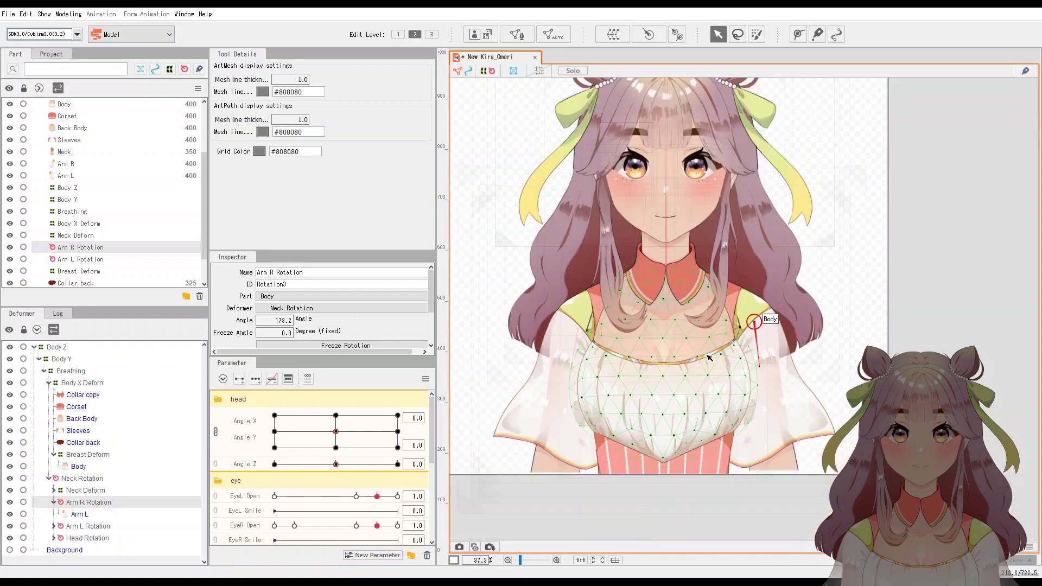
{"action": "scroll", "coordinate": [716, 350], "scroll_direction": "down", "scroll_amount": 2}
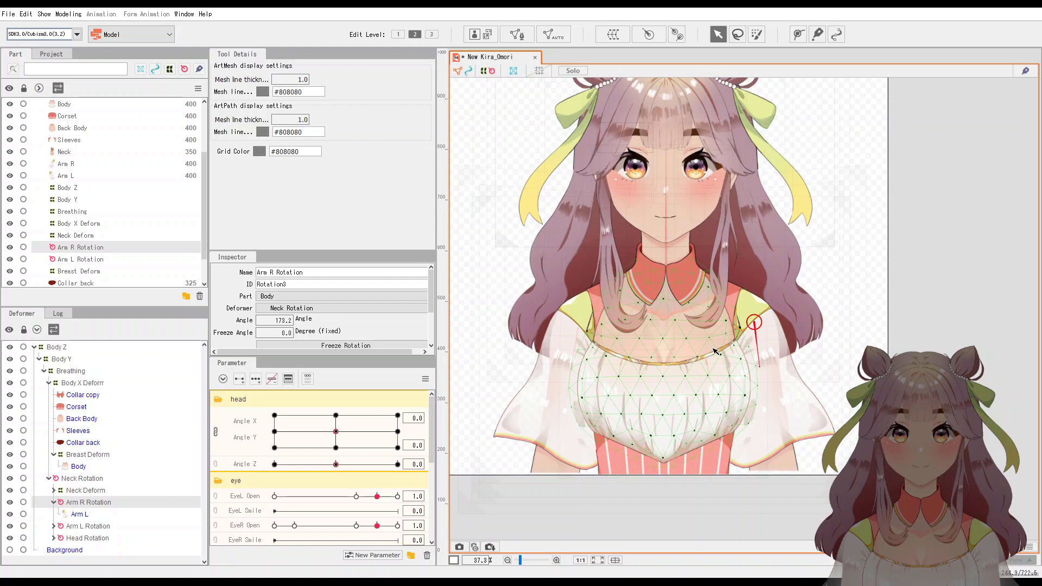
{"action": "scroll", "coordinate": [717, 353], "scroll_direction": "up", "scroll_amount": 2}
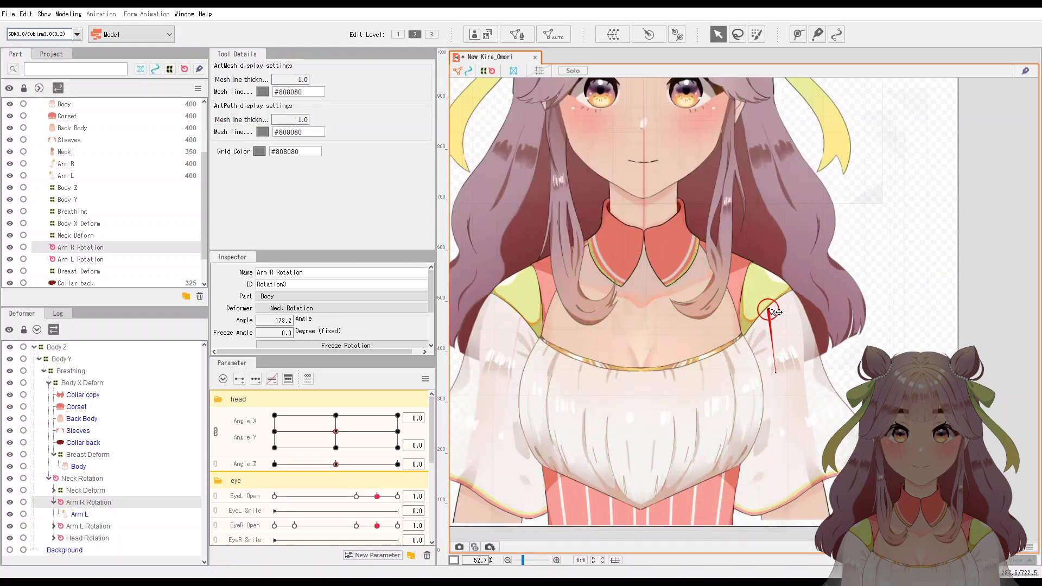
{"action": "left_click_drag", "start_coordinate": [775, 375], "coordinate": [779, 369]}
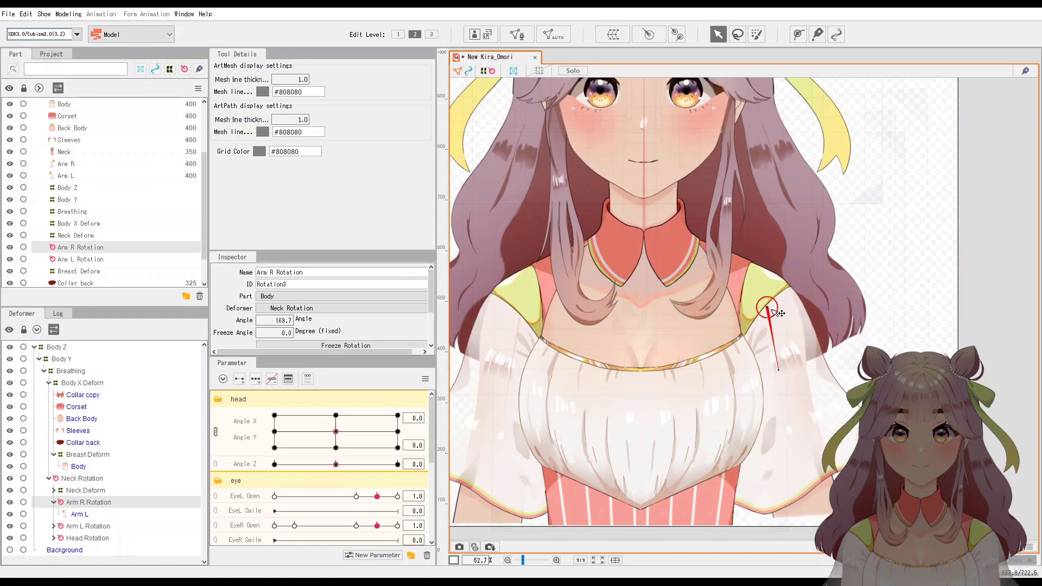
{"action": "left_click_drag", "start_coordinate": [777, 311], "coordinate": [775, 317]}
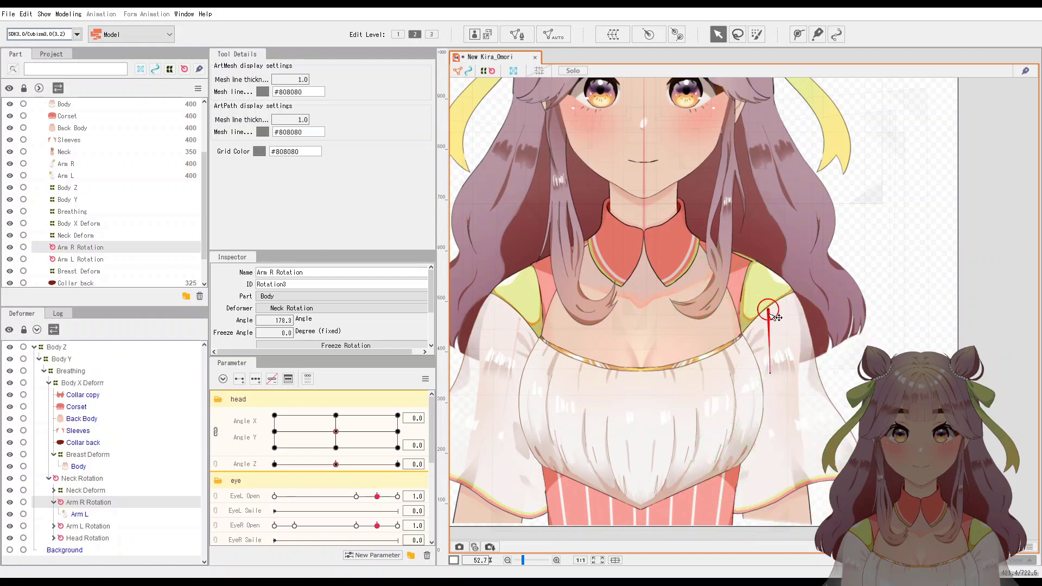
{"action": "left_click_drag", "start_coordinate": [770, 374], "coordinate": [775, 373]}
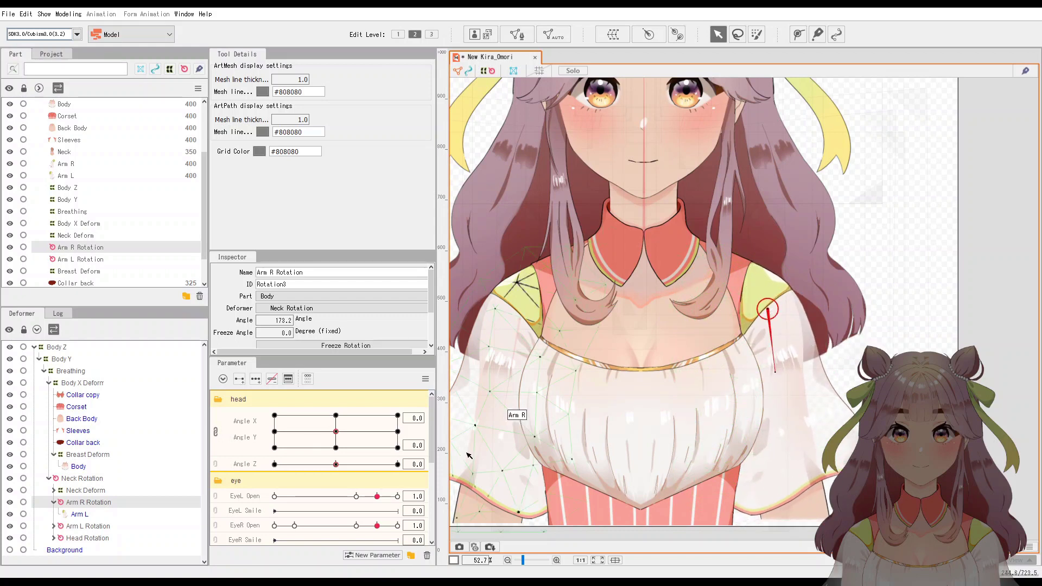
{"action": "scroll", "coordinate": [370, 521], "scroll_direction": "down", "scroll_amount": 5}
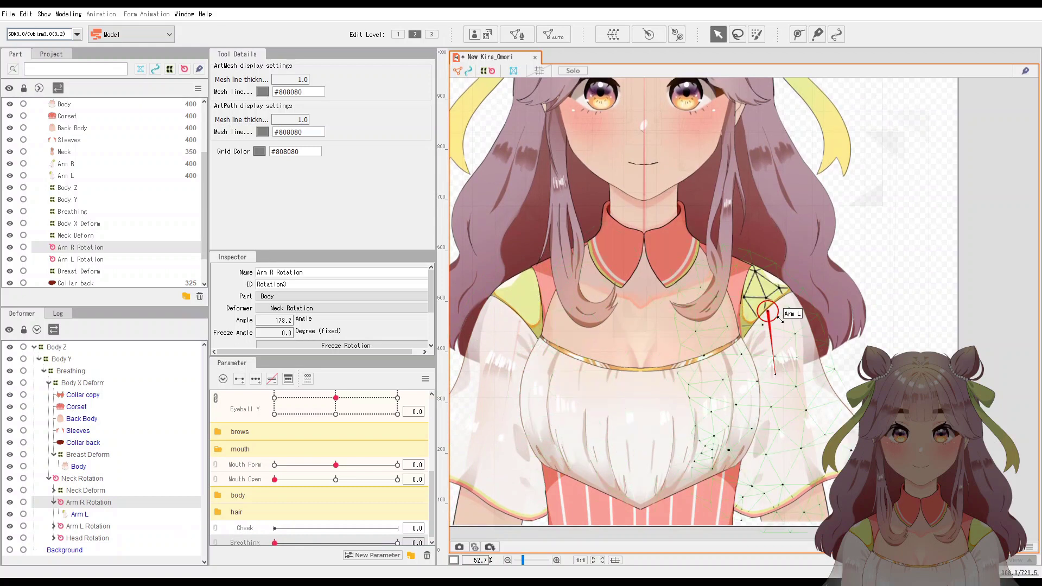
{"action": "left_click_drag", "start_coordinate": [775, 316], "coordinate": [776, 321]}
{"action": "scroll", "coordinate": [289, 488], "scroll_direction": "up", "scroll_amount": 3}
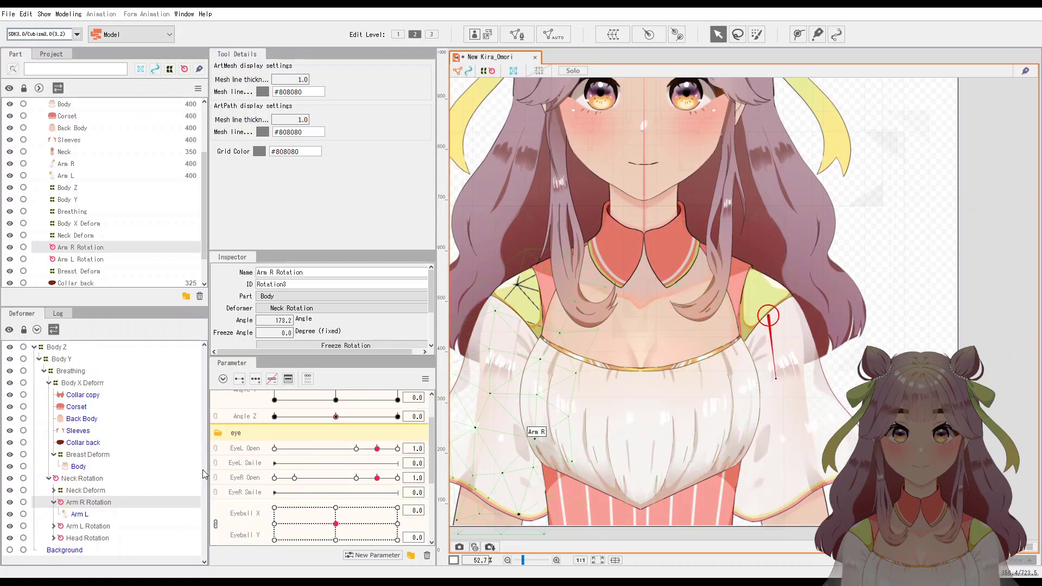
Lower one upper outer corner of the Breathing warp deformer slightly and set the Breathing parameter to 1.0.
{"action": "left_click", "coordinate": [71, 371]}
{"action": "scroll", "coordinate": [840, 214], "scroll_direction": "down", "scroll_amount": 2}
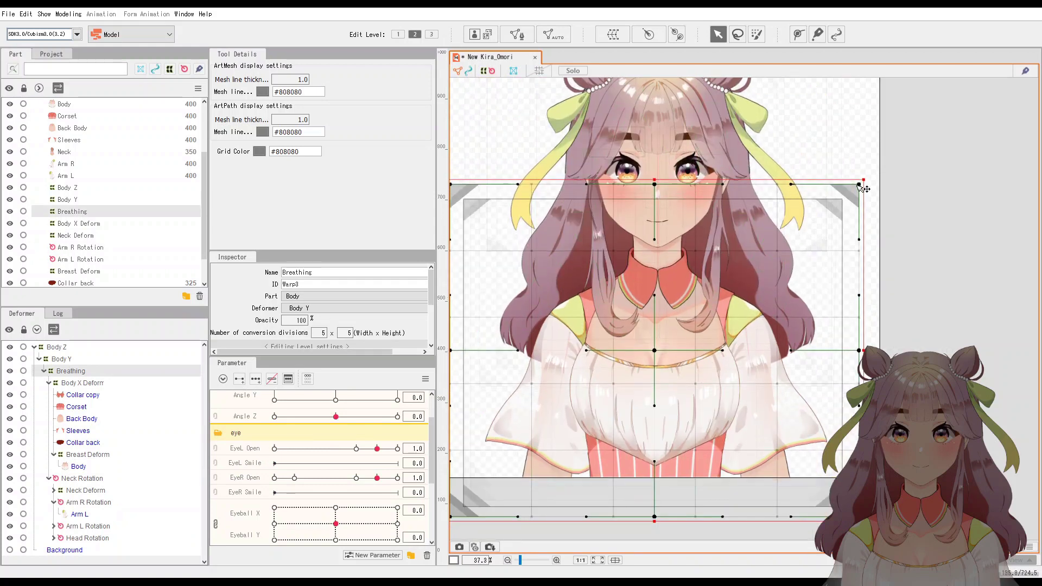
{"action": "left_click_drag", "start_coordinate": [860, 185], "coordinate": [859, 195]}
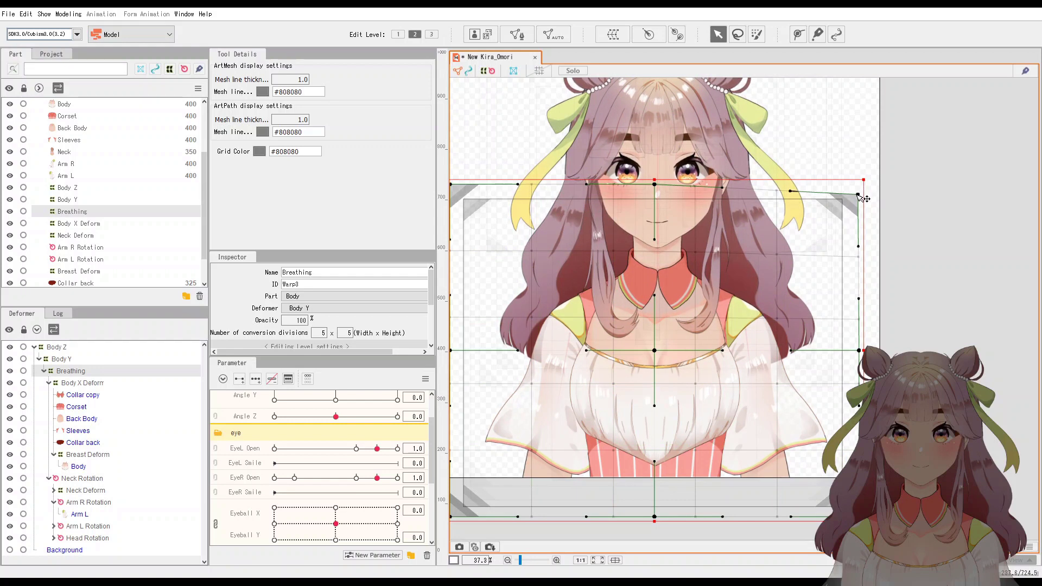
{"action": "scroll", "coordinate": [311, 441], "scroll_direction": "down", "scroll_amount": 5}
{"action": "left_click", "coordinate": [398, 538]}
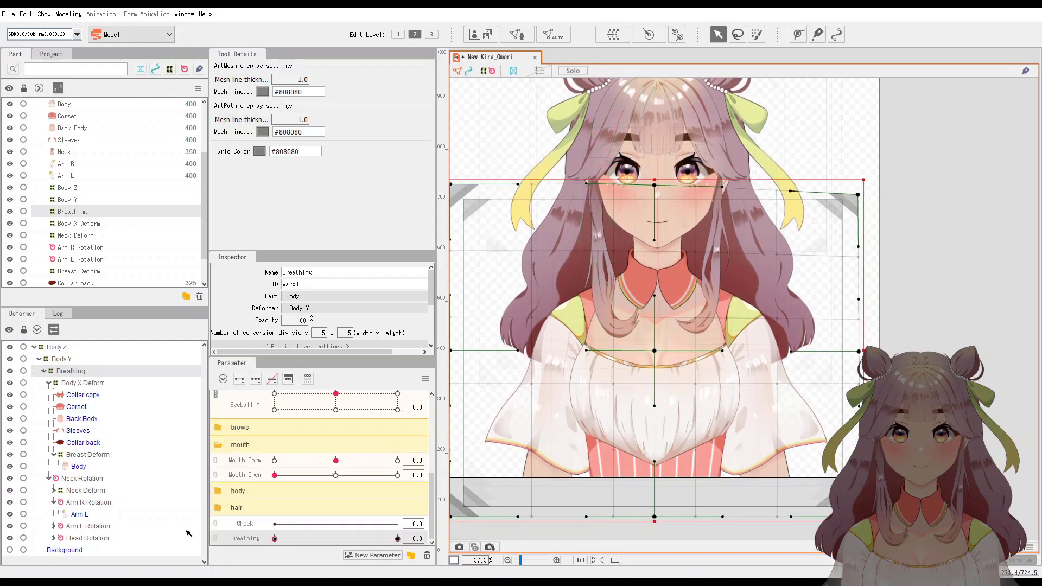
{"action": "scroll", "coordinate": [258, 427], "scroll_direction": "up", "scroll_amount": 5}
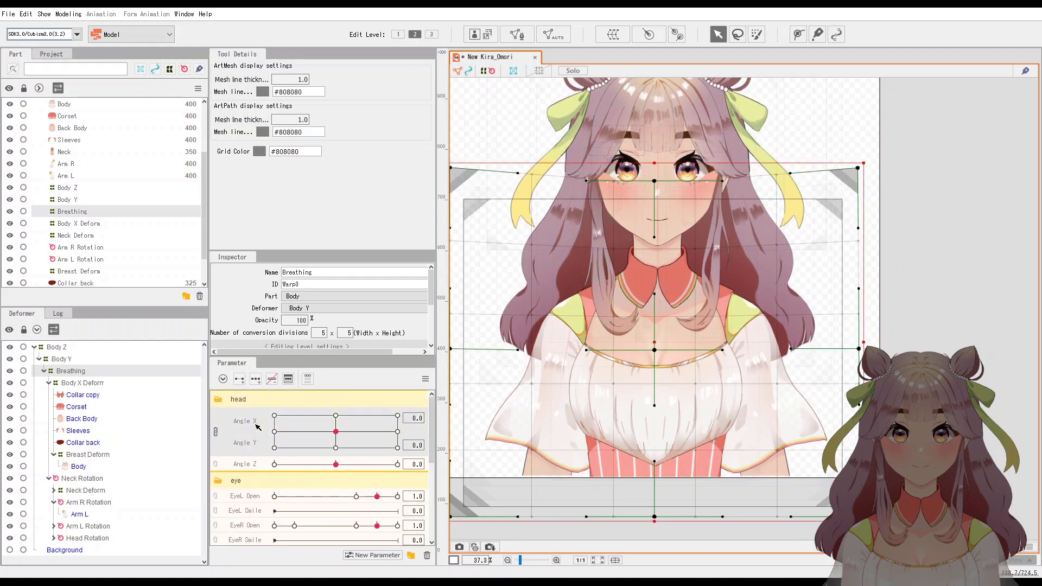
Check the Arm R Rotation deformer at the shoulder with the head turned to about Angle X 17.3 and Angle Y -30.
{"action": "left_click", "coordinate": [163, 525]}
{"action": "left_click", "coordinate": [87, 502]}
{"action": "scroll", "coordinate": [747, 404], "scroll_direction": "up", "scroll_amount": 2}
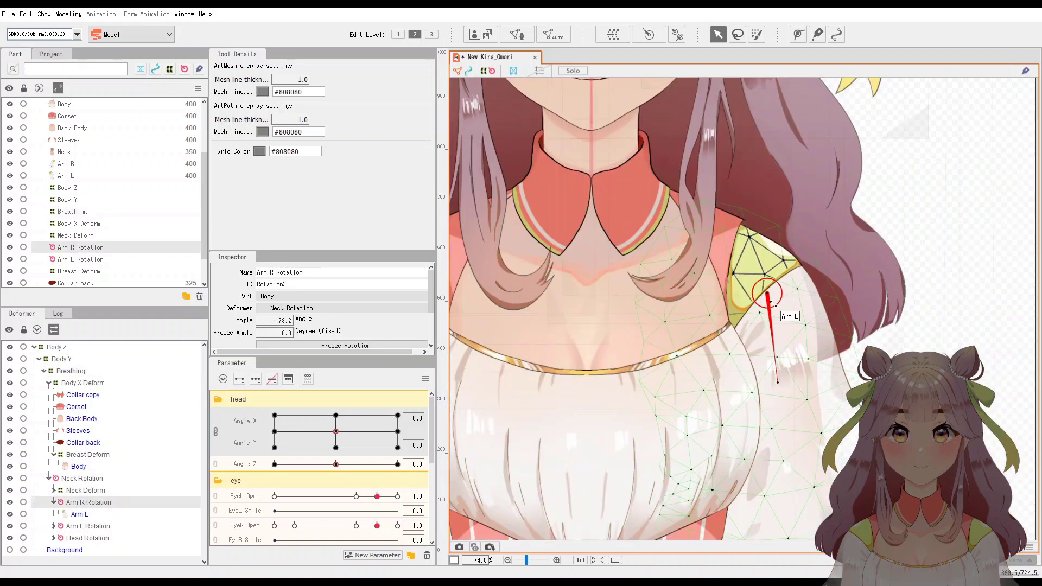
{"action": "scroll", "coordinate": [770, 298], "scroll_direction": "down", "scroll_amount": 4}
{"action": "scroll", "coordinate": [770, 298], "scroll_direction": "up", "scroll_amount": 2}
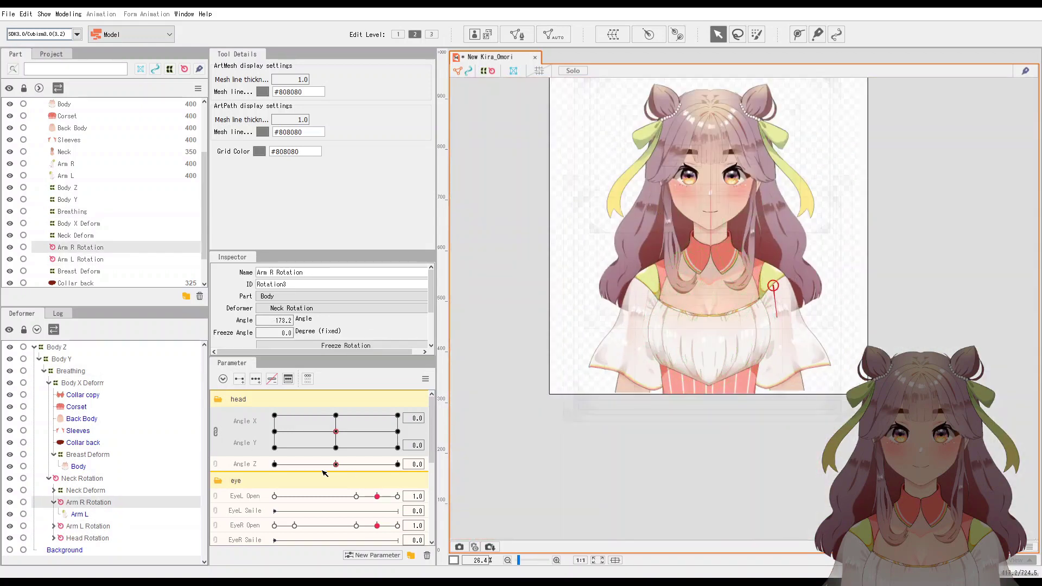
{"action": "left_click_drag", "start_coordinate": [343, 437], "coordinate": [373, 452]}
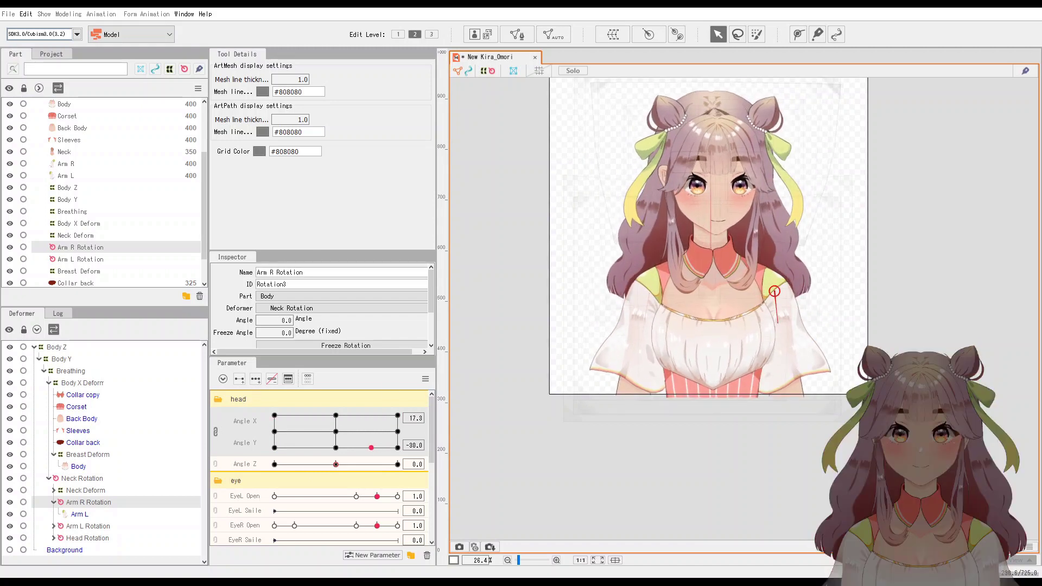
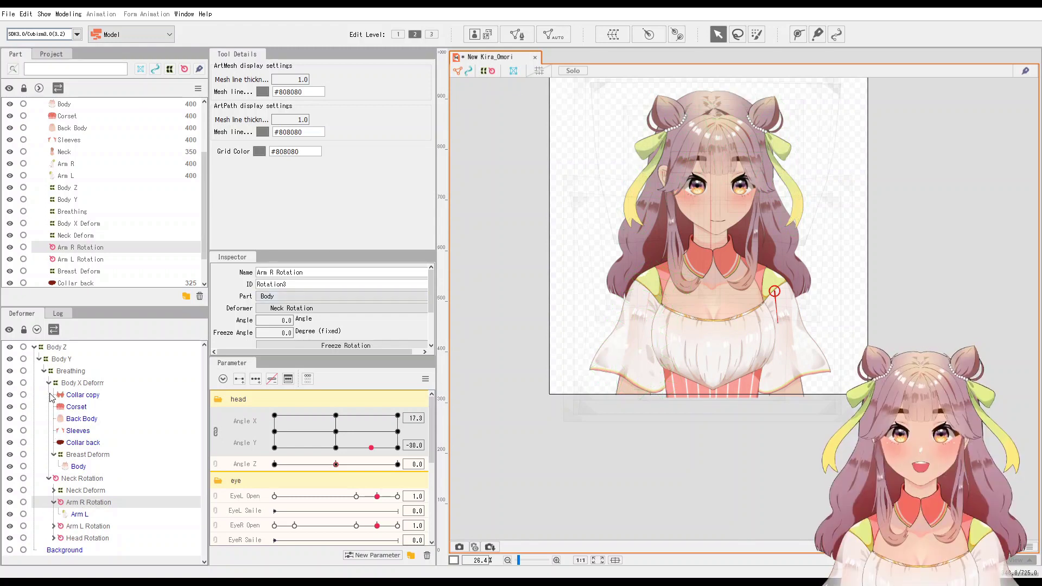
Select Front Hair Deformer Z within the Head Rotation hierarchy, and keep only the hair parameter group expanded.
{"action": "left_click", "coordinate": [53, 538]}
{"action": "scroll", "coordinate": [70, 537], "scroll_direction": "down", "scroll_amount": 1}
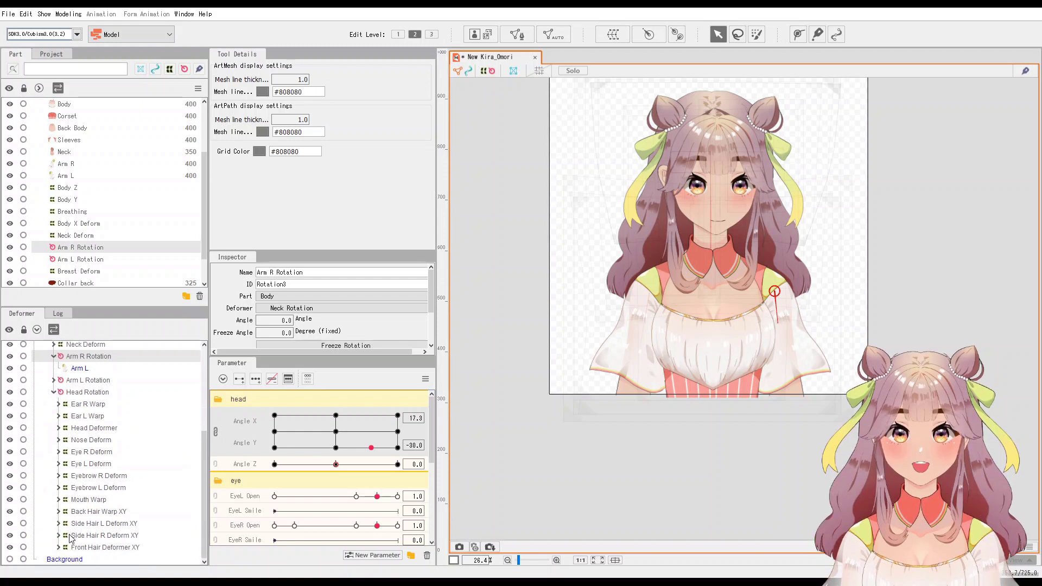
{"action": "left_click", "coordinate": [59, 551]}
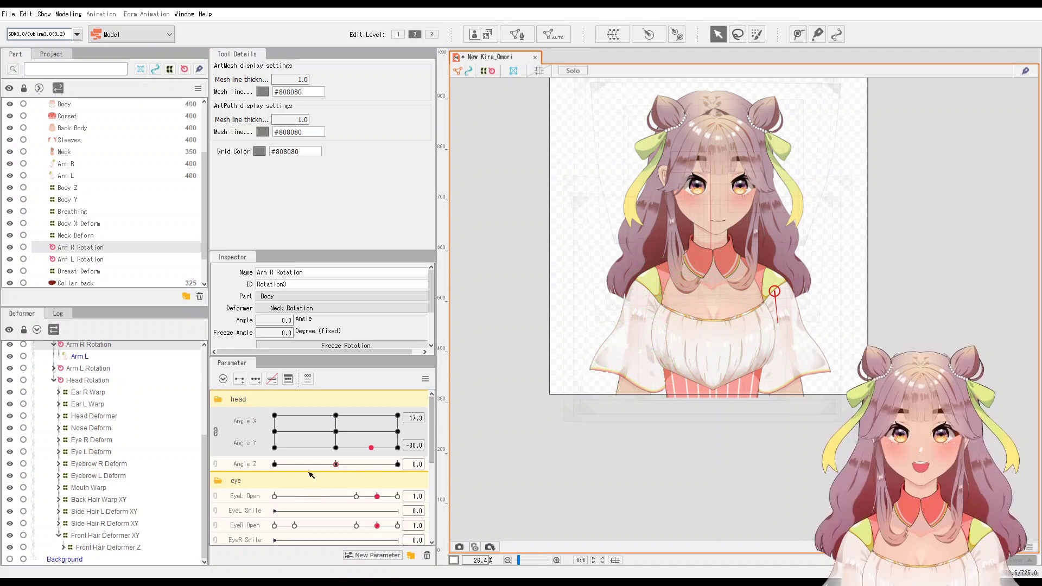
{"action": "left_click", "coordinate": [319, 403]}
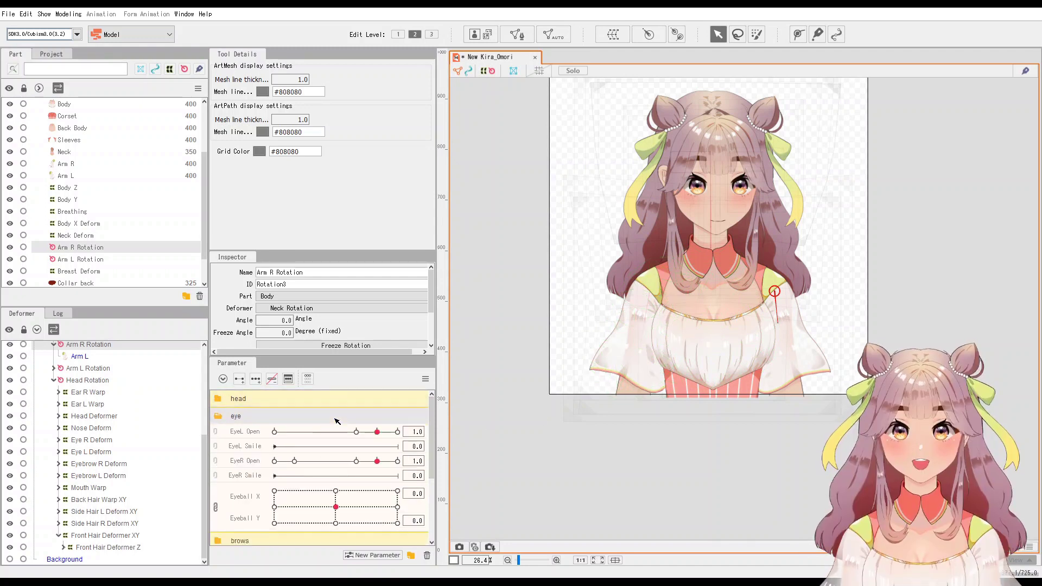
{"action": "left_click", "coordinate": [337, 421]}
{"action": "left_click", "coordinate": [354, 451]}
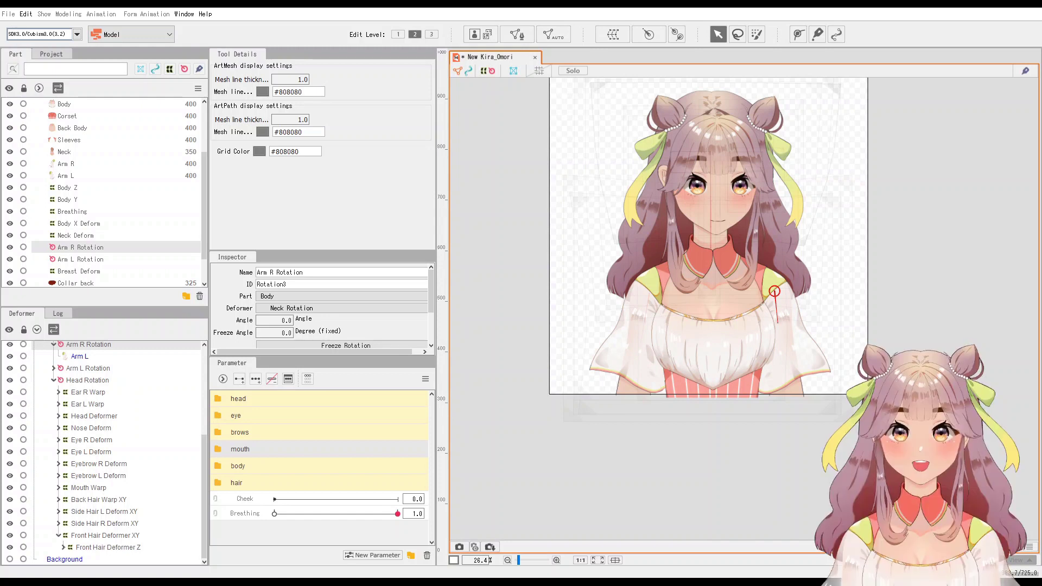
{"action": "left_click", "coordinate": [586, 465]}
{"action": "left_click", "coordinate": [91, 548]}
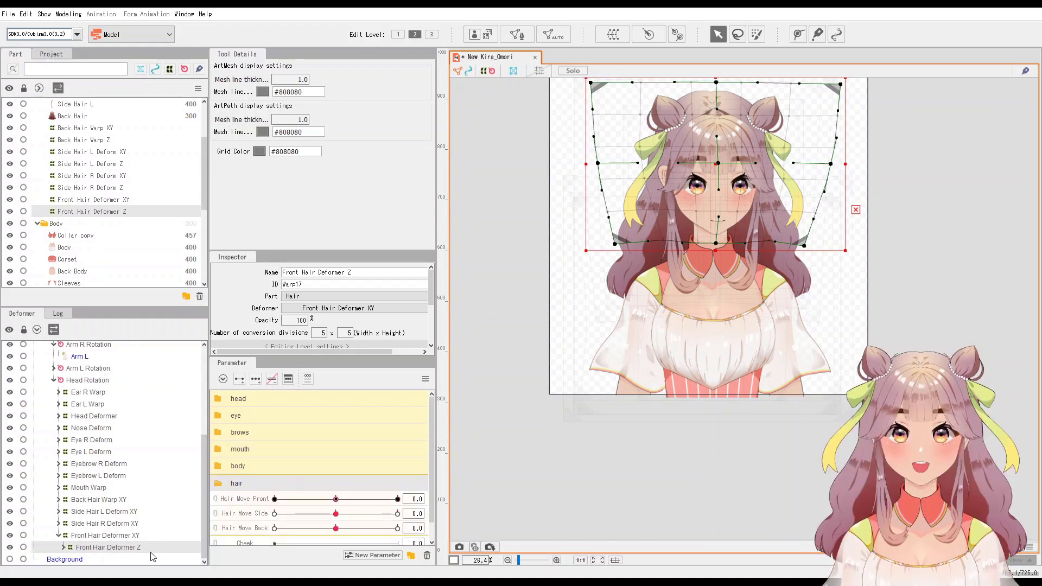
{"action": "scroll", "coordinate": [286, 527], "scroll_direction": "down", "scroll_amount": 1}
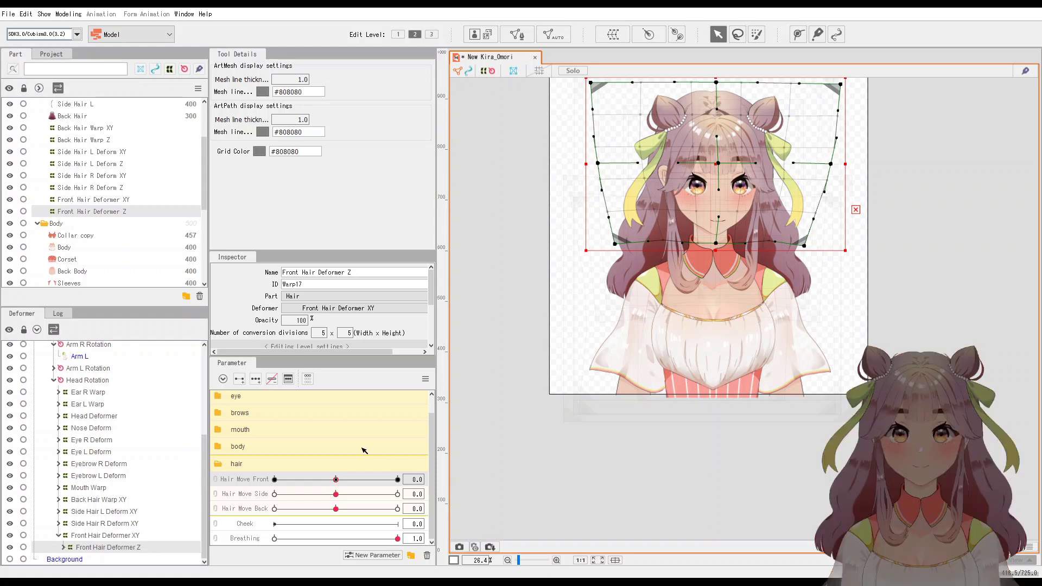
Reset head Angle X and Angle Y to 0, collapsing the head parameter group and leaving the hair group expanded.
{"action": "left_click", "coordinate": [293, 464]}
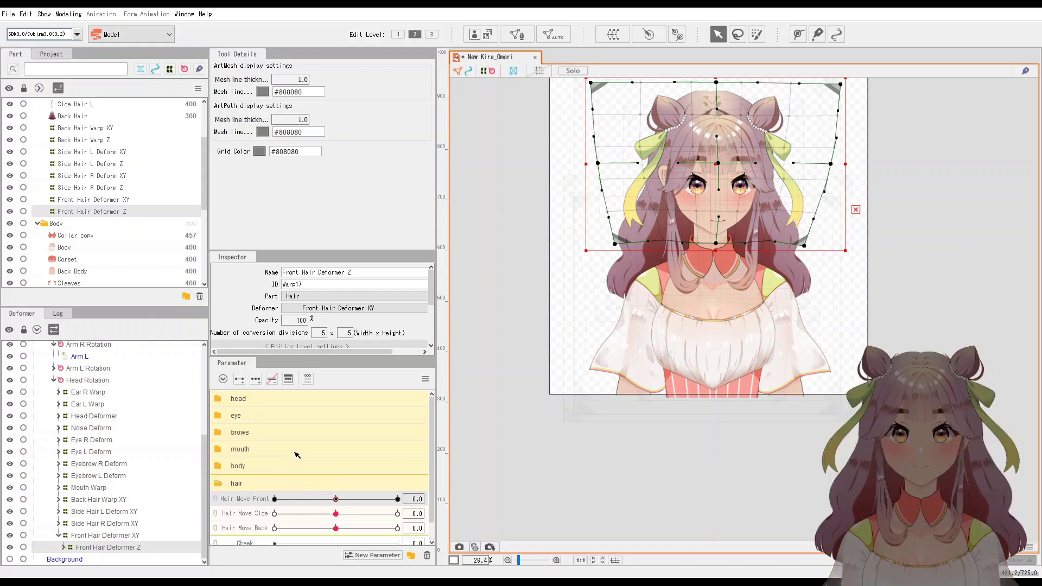
{"action": "left_click", "coordinate": [339, 400]}
{"action": "left_click", "coordinate": [334, 430]}
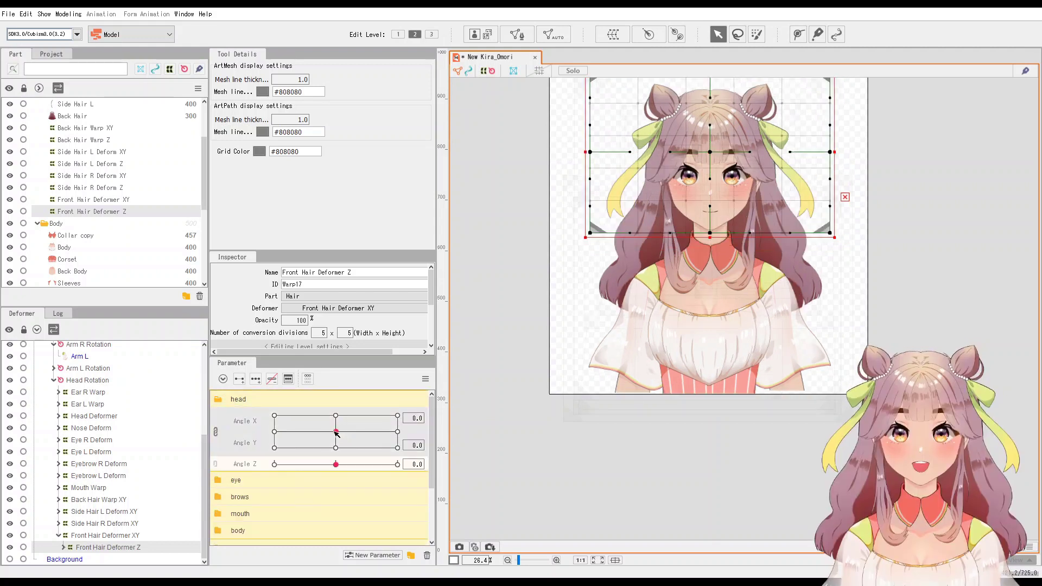
{"action": "left_click", "coordinate": [314, 401]}
{"action": "left_click", "coordinate": [326, 483]}
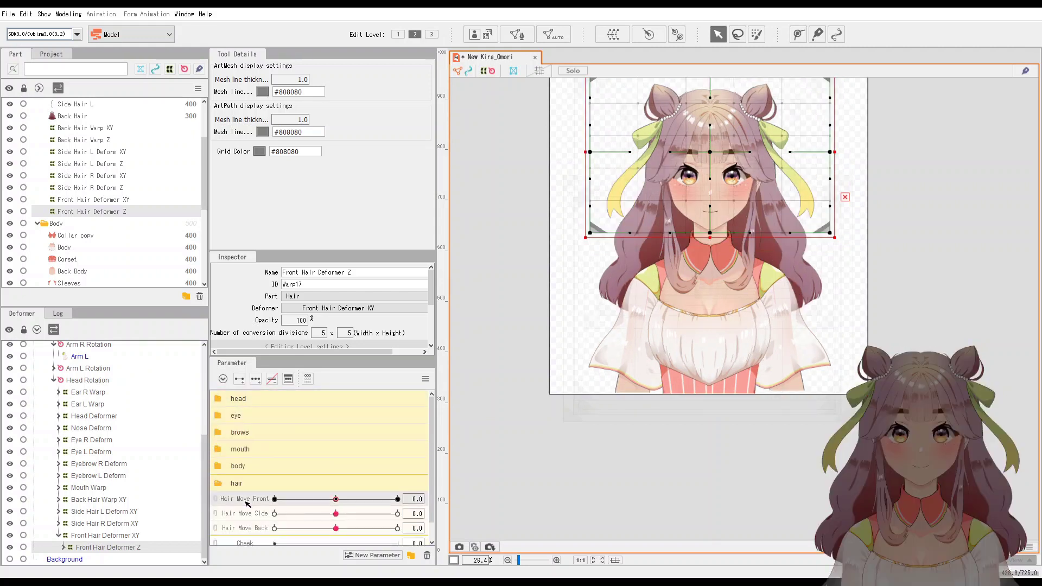
Preview the hair sway with Hair Move Front between -1.0 and 1.0 and Hair Move Back at 1.0, returning both to 0.
{"action": "scroll", "coordinate": [694, 249], "scroll_direction": "up", "scroll_amount": 4}
{"action": "left_click_drag", "start_coordinate": [807, 241], "coordinate": [704, 520]}
{"action": "left_click", "coordinate": [398, 499]}
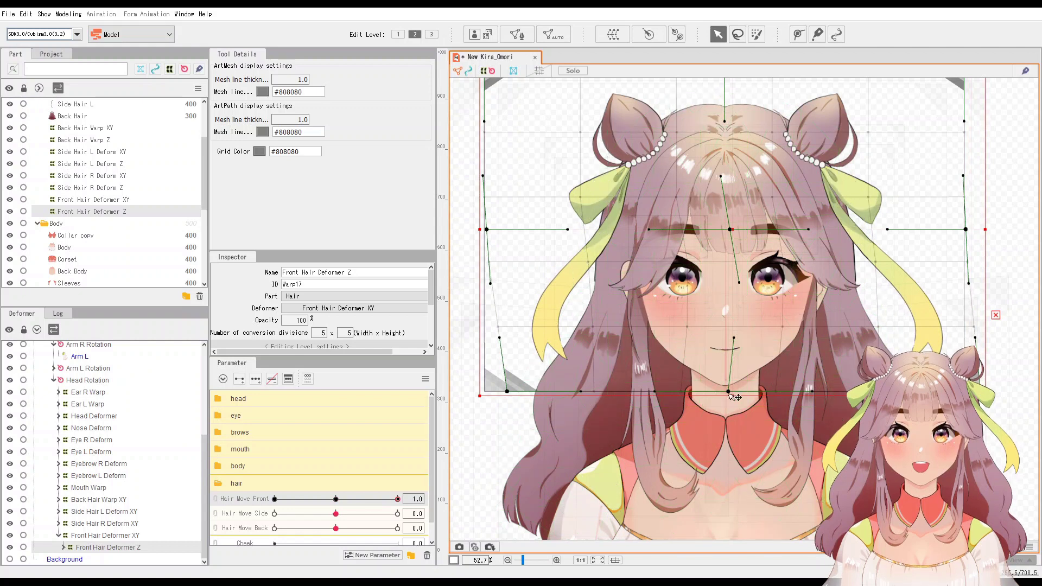
{"action": "left_click_drag", "start_coordinate": [398, 499], "coordinate": [274, 499]}
{"action": "left_click", "coordinate": [397, 499]}
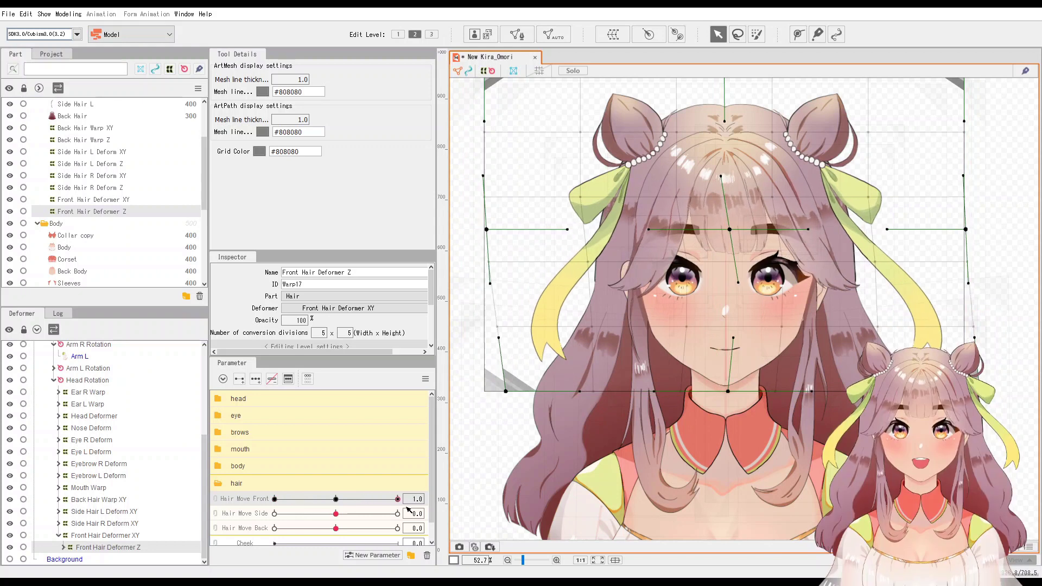
{"action": "left_click", "coordinate": [373, 498]}
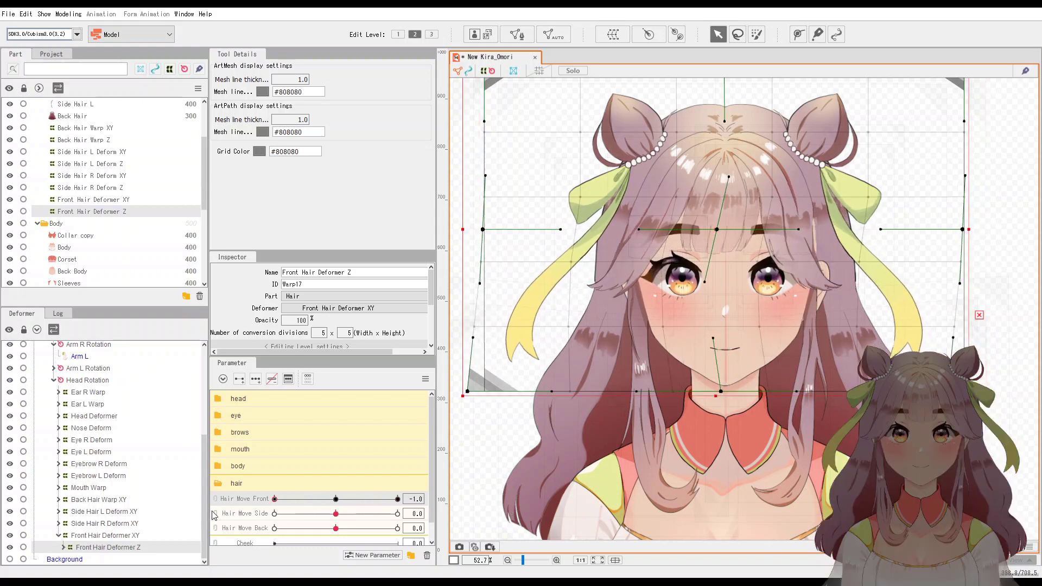
{"action": "left_click", "coordinate": [398, 499]}
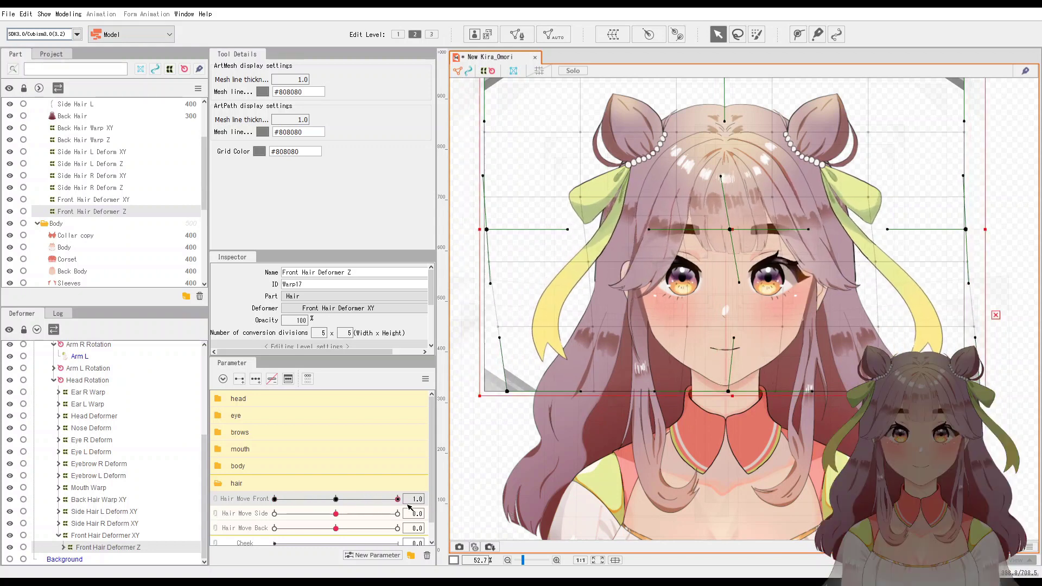
{"action": "left_click", "coordinate": [335, 499]}
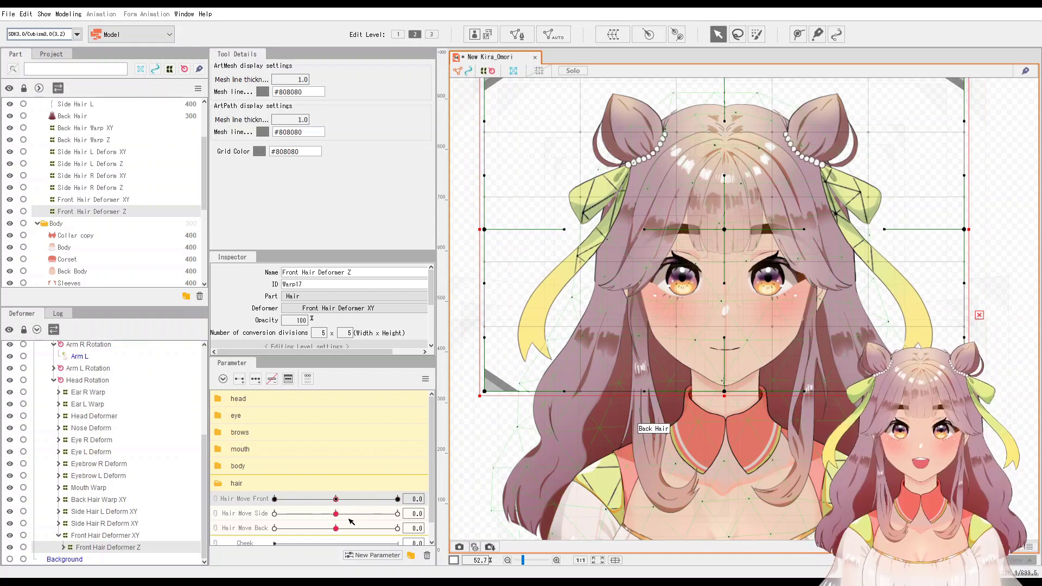
{"action": "left_click_drag", "start_coordinate": [350, 518], "coordinate": [517, 536]}
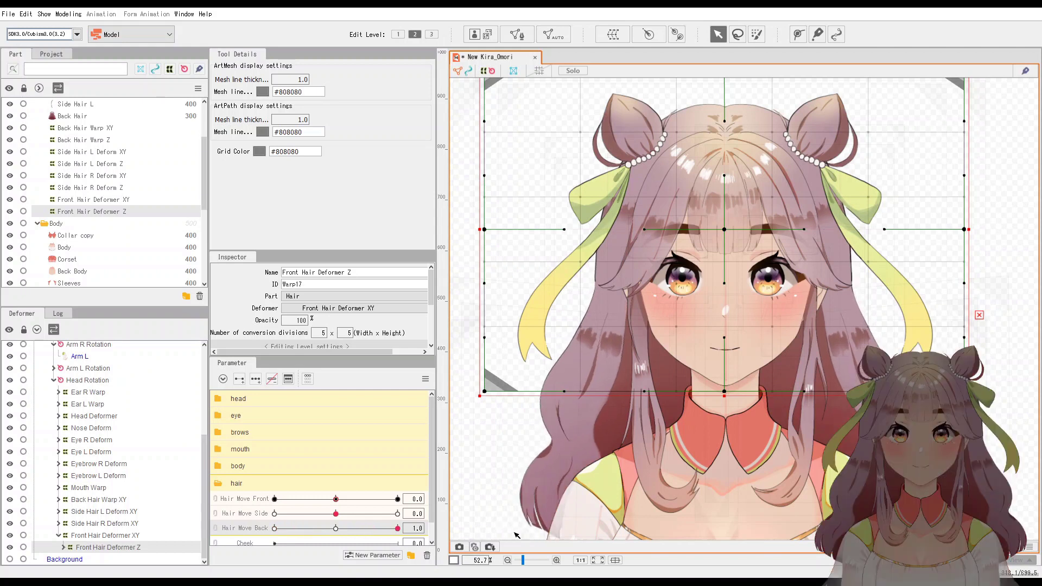
{"action": "left_click", "coordinate": [335, 528]}
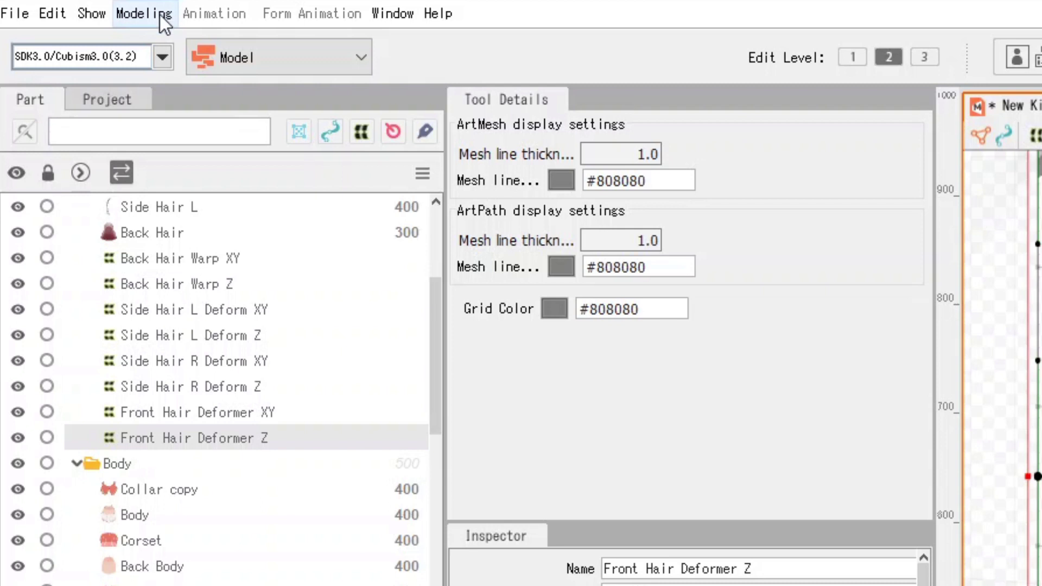
Open the Physics/Scene Blending settings, delete the Back Hair physics group, and select the Bangs group.
{"action": "left_click", "coordinate": [152, 15]}
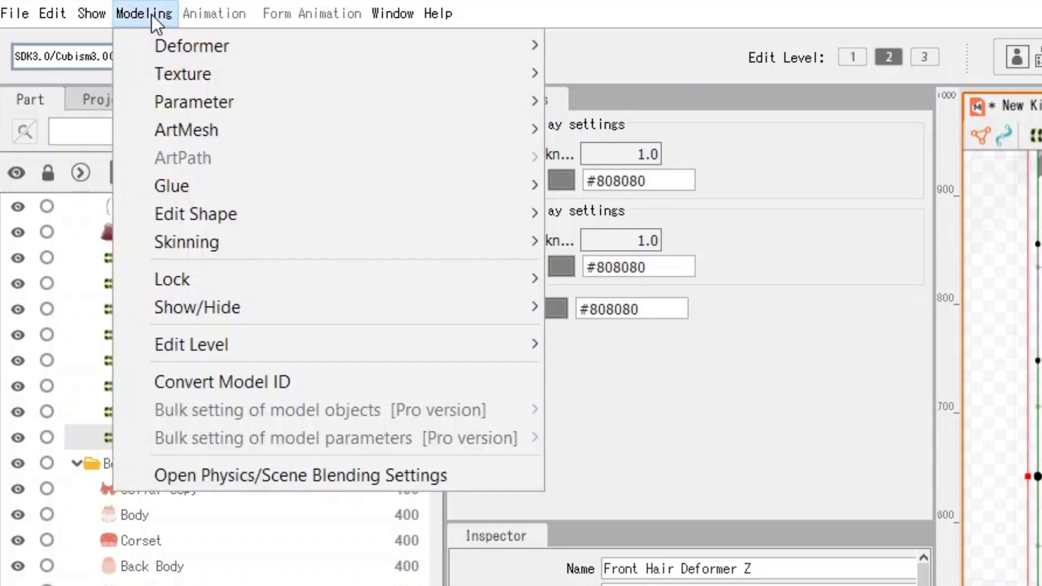
{"action": "left_click", "coordinate": [258, 475]}
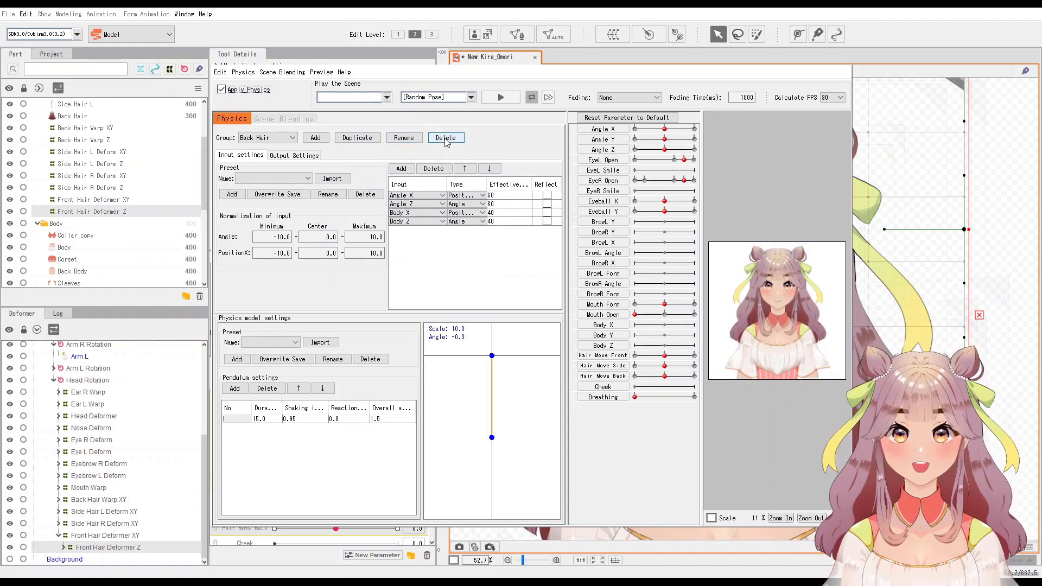
{"action": "key", "text": "Up"}
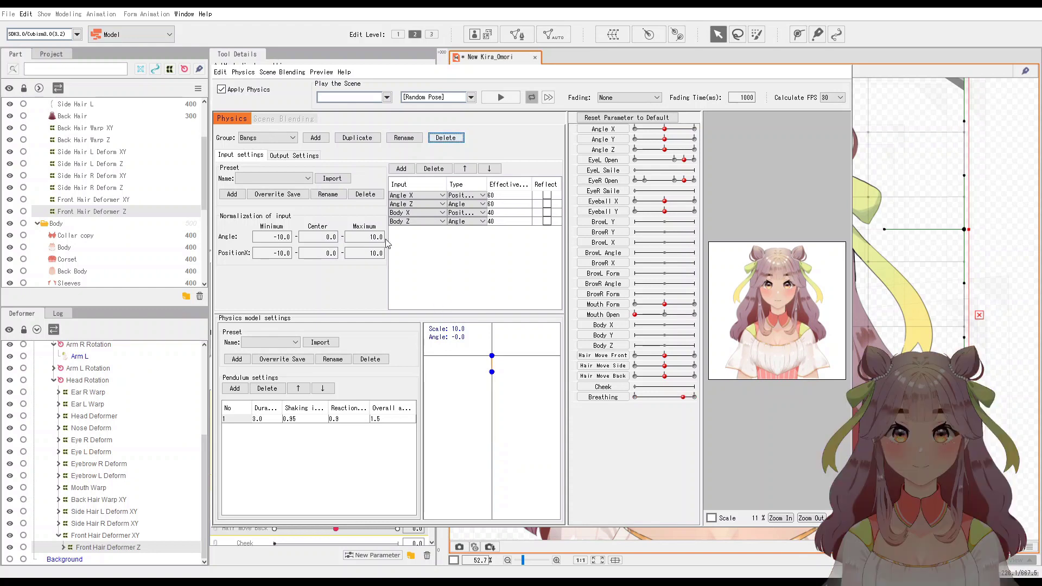
{"action": "left_click", "coordinate": [283, 138]}
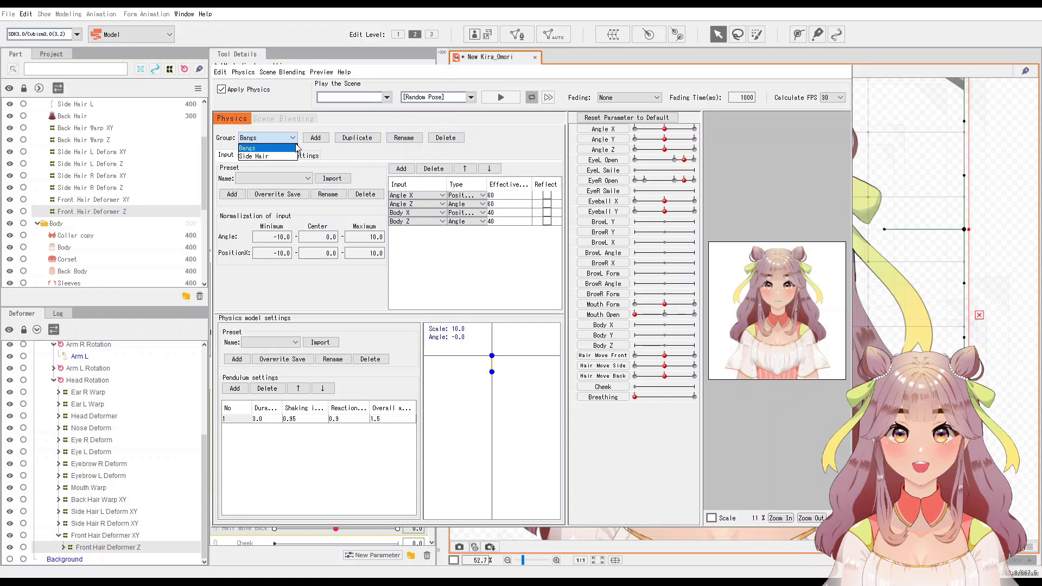
{"action": "left_click", "coordinate": [296, 148]}
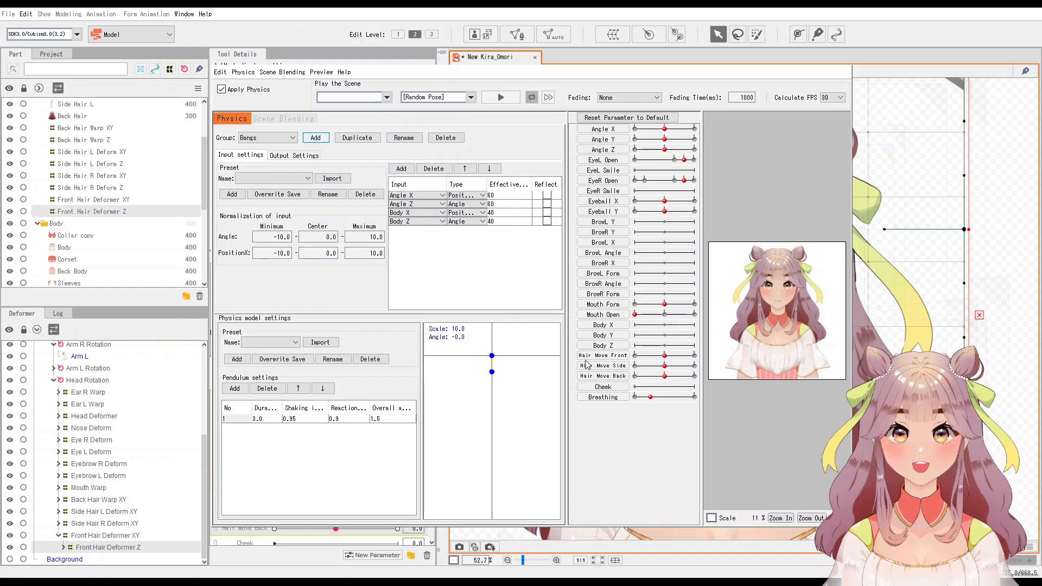
Create a Back Hair physics group with the Head Input and Hair (Long) presets, and add Hair Move Back as its output.
{"action": "key", "text": "ctrl+z"}
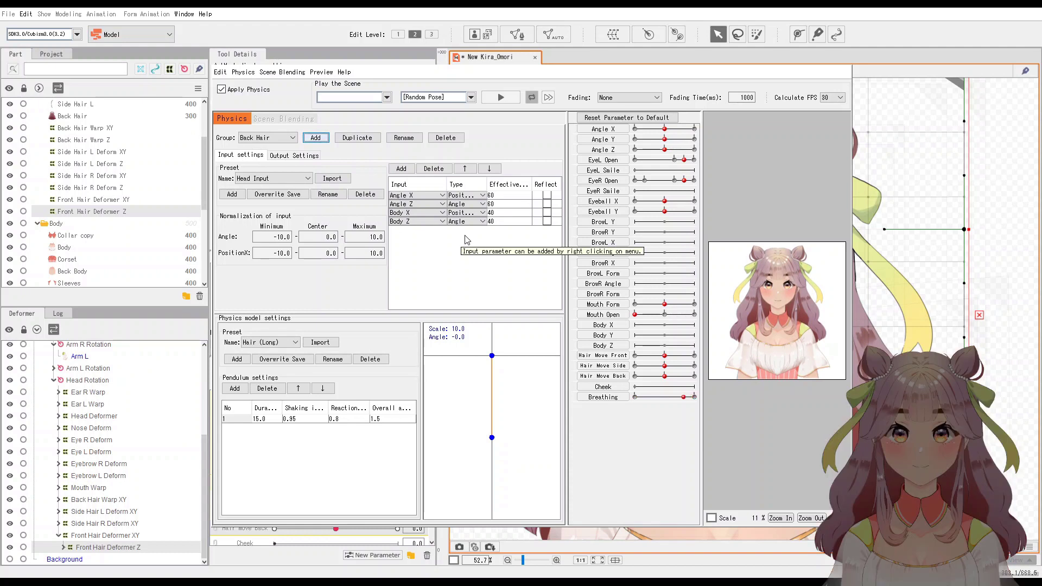
{"action": "left_click", "coordinate": [299, 156]}
{"action": "left_click", "coordinate": [299, 157]}
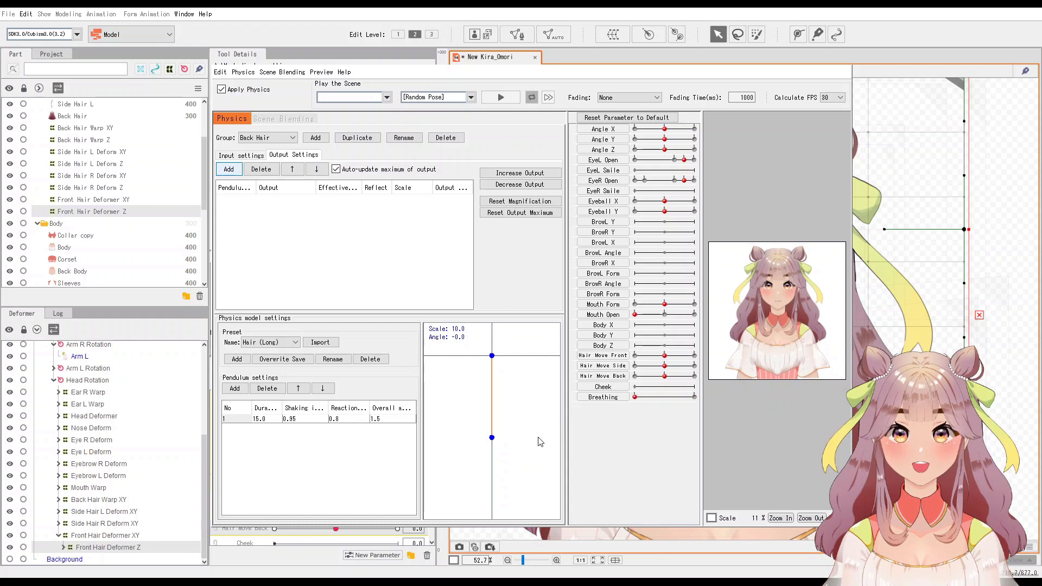
{"action": "key", "text": "space"}
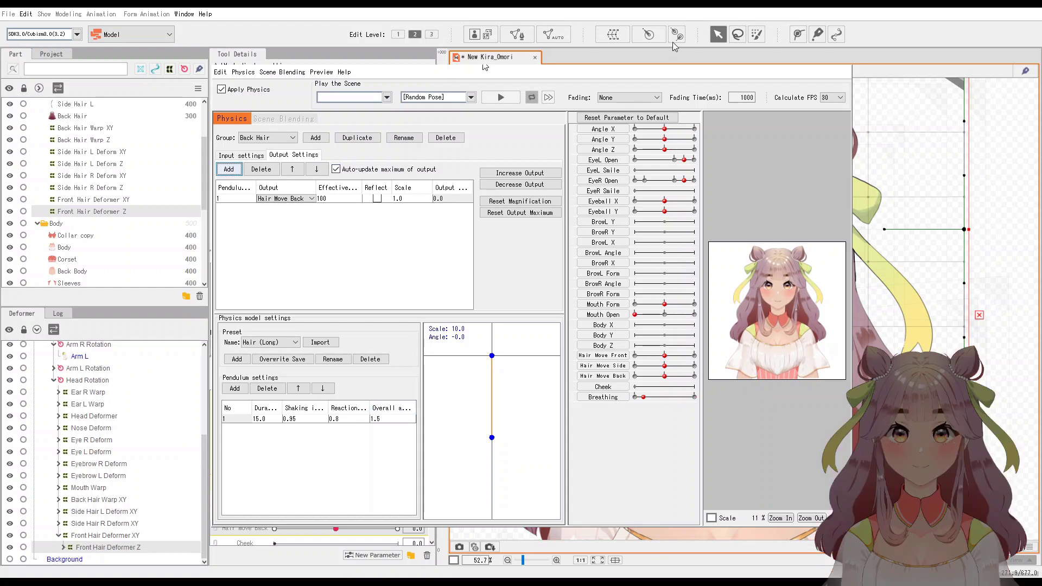
Play the random pose preview and examine how the back hair sways on the character.
{"action": "left_click", "coordinate": [499, 97]}
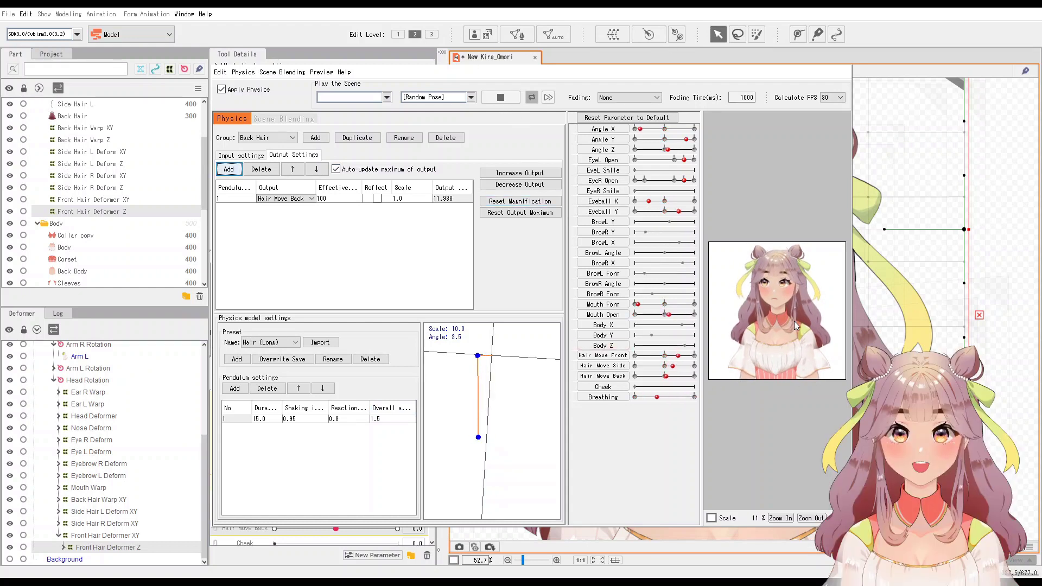
{"action": "scroll", "coordinate": [747, 340], "scroll_direction": "up", "scroll_amount": 2}
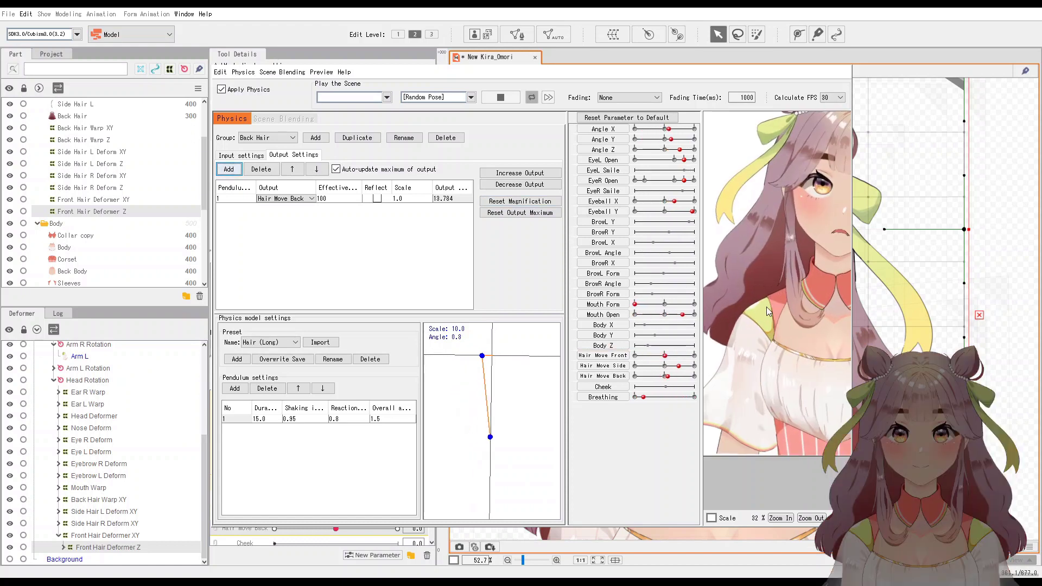
{"action": "scroll", "coordinate": [812, 253], "scroll_direction": "up", "scroll_amount": 2}
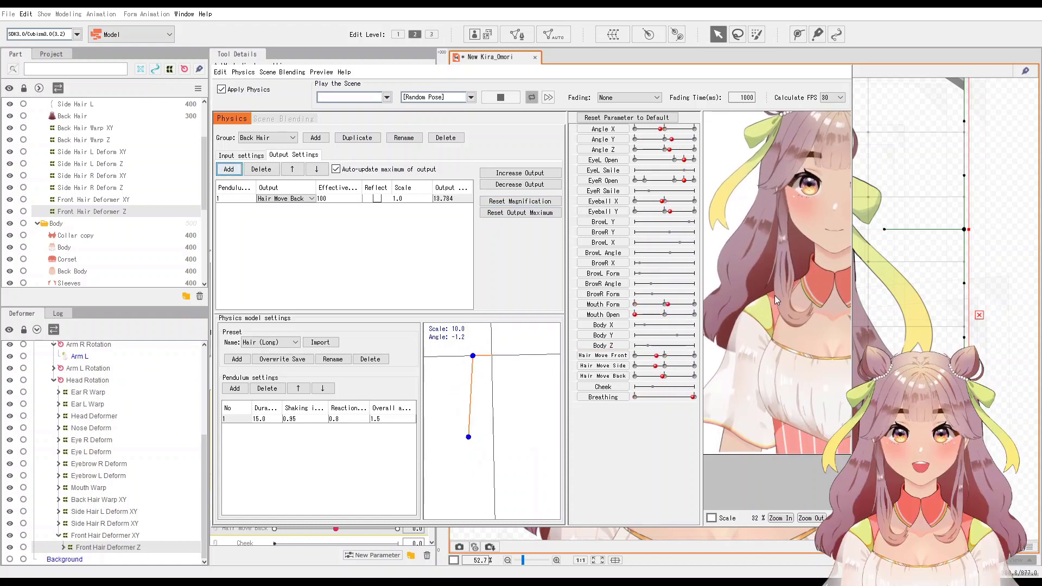
{"action": "scroll", "coordinate": [744, 317], "scroll_direction": "down", "scroll_amount": 2}
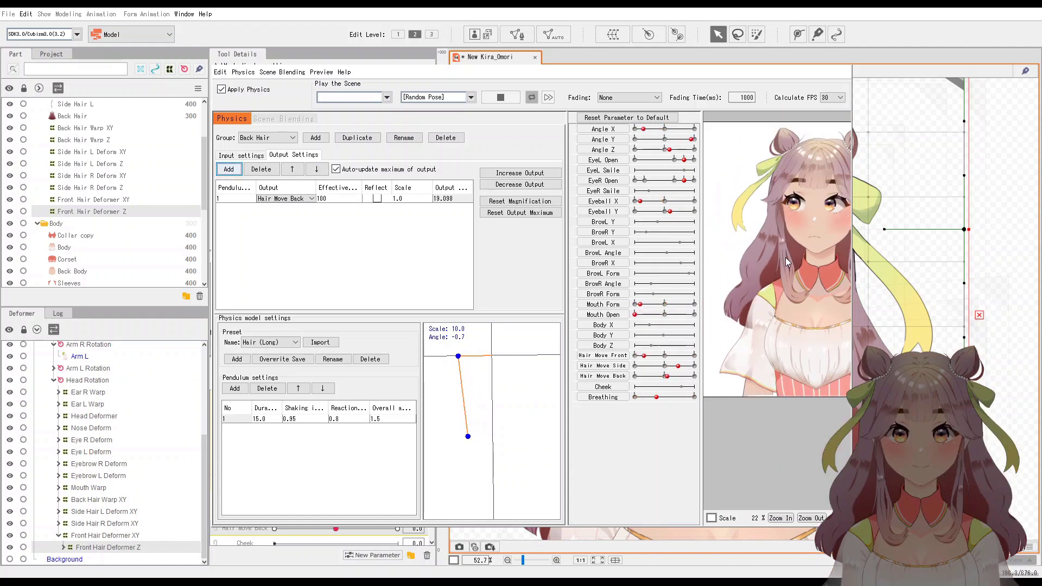
{"action": "scroll", "coordinate": [797, 380], "scroll_direction": "down", "scroll_amount": 2}
Add a second Back Hair pendulum with duration 11.9 and shaking influence 0.99, and set the first pendulum's duration to 13.3.
{"action": "left_click", "coordinate": [235, 388]}
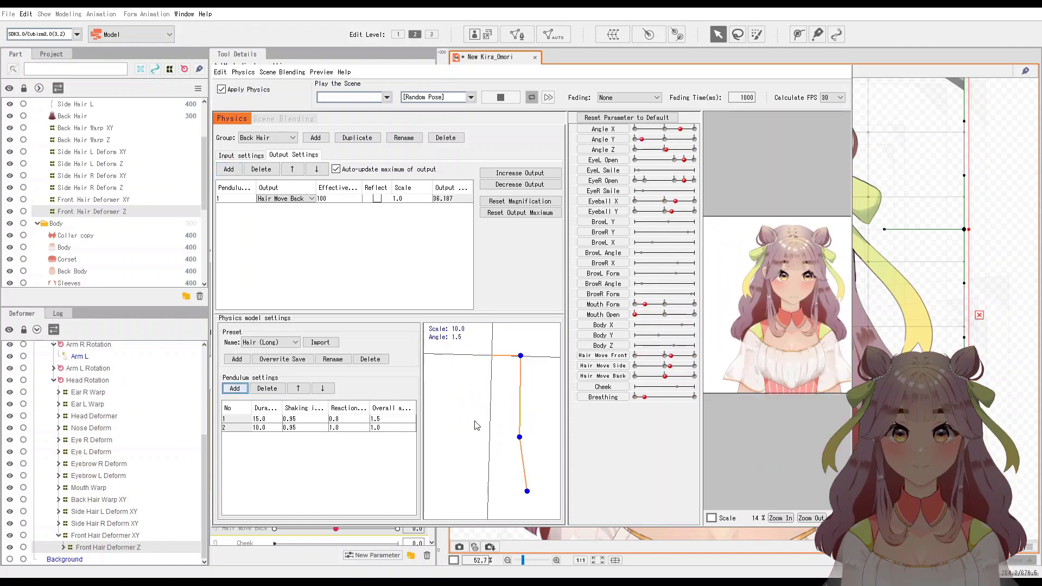
{"action": "double_click", "coordinate": [259, 428]}
{"action": "type", "text": "9.4"}
{"action": "left_click_drag", "start_coordinate": [263, 433], "coordinate": [255, 418]}
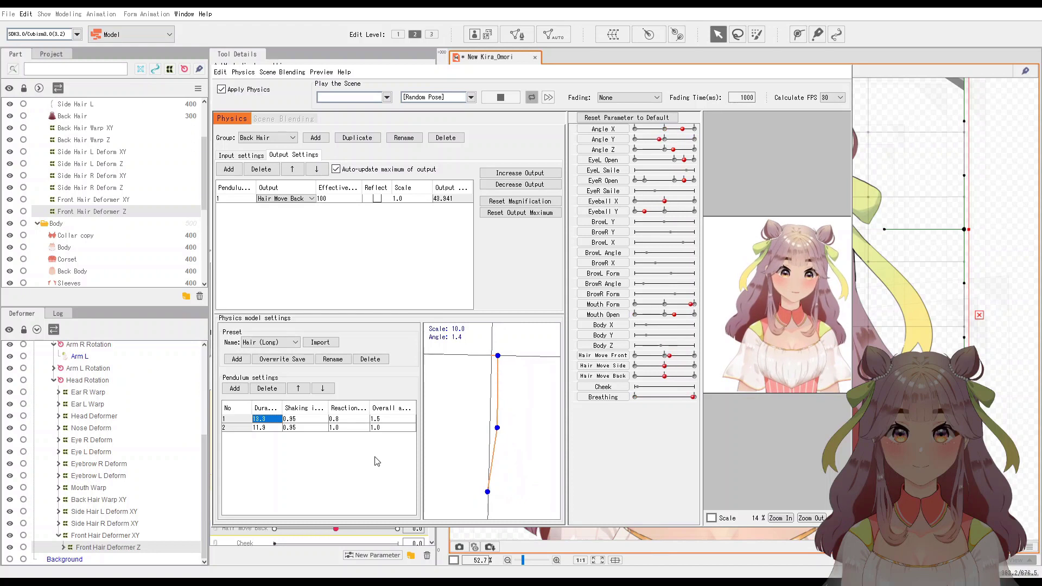
{"action": "left_click_drag", "start_coordinate": [304, 427], "coordinate": [307, 428]}
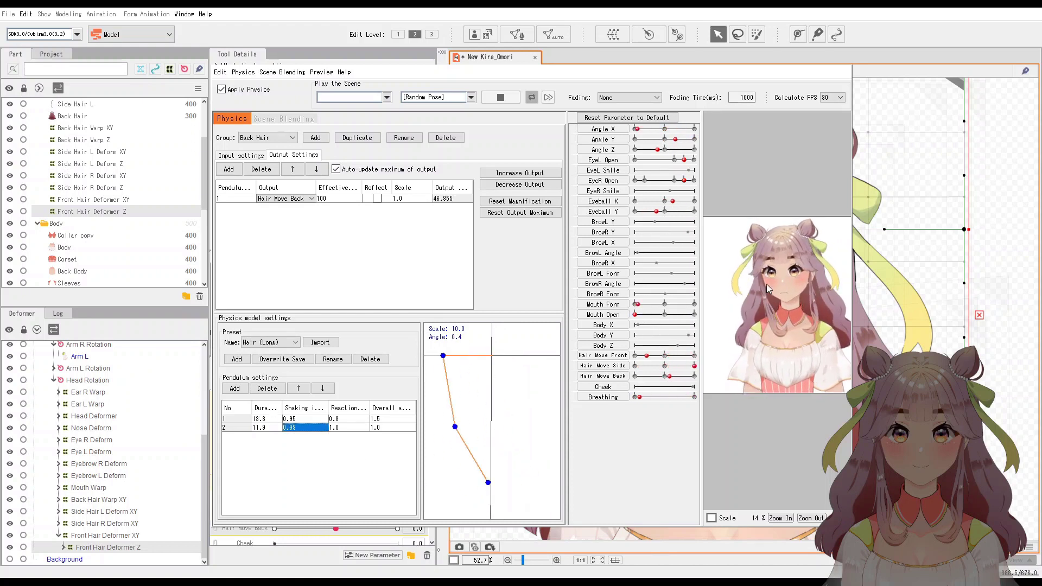